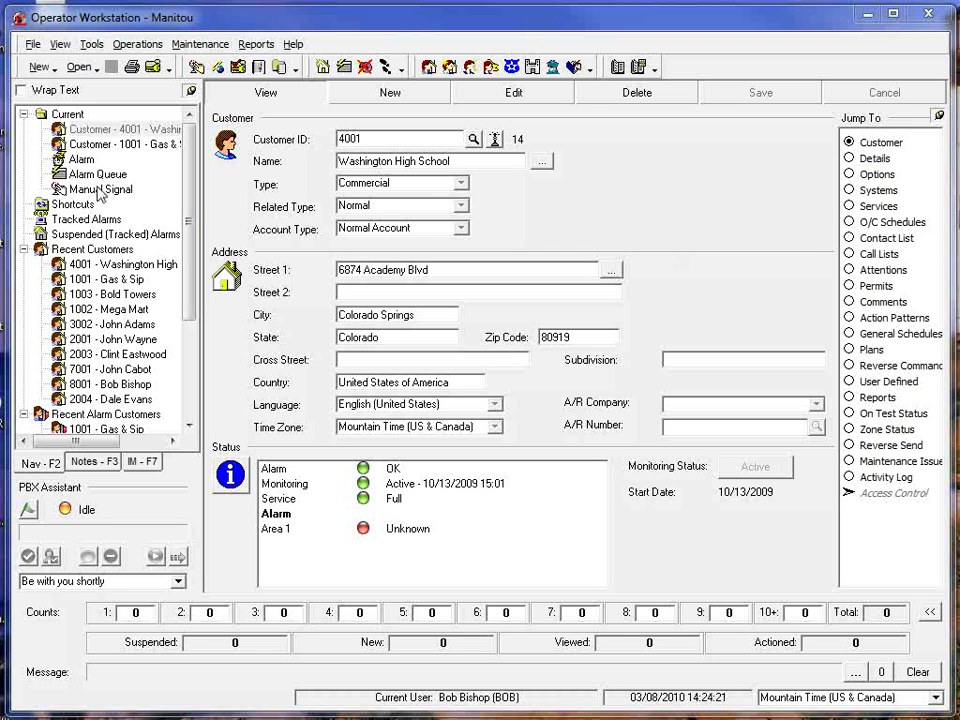
# Step: Open the manual signal entry and load the Washington High School customer by its customer ID
pyautogui.click(80, 130)
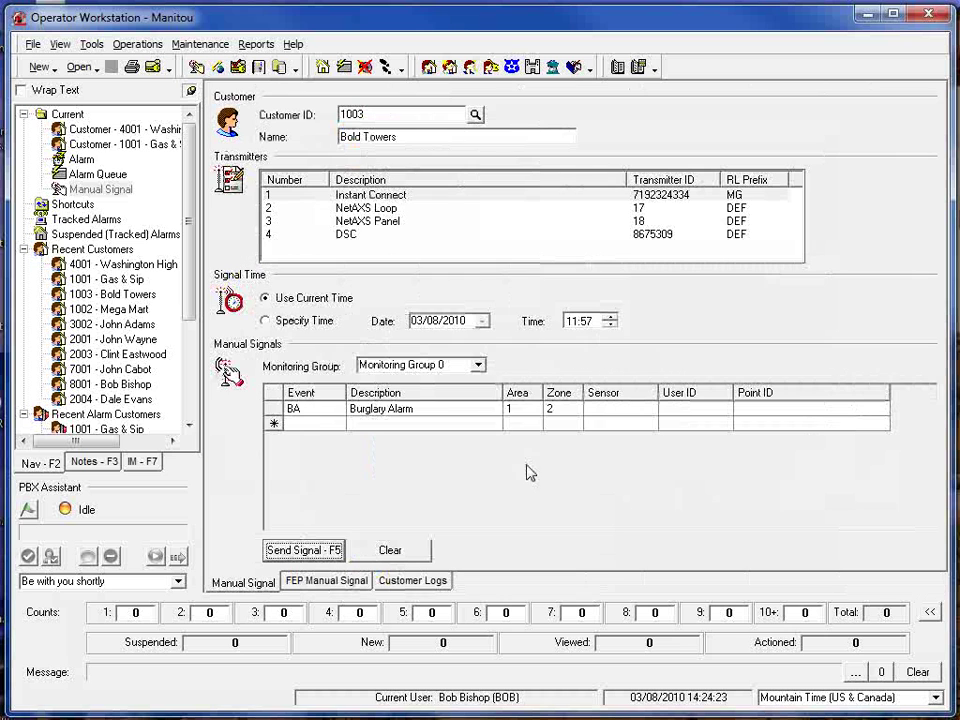
pyautogui.click(391, 114)
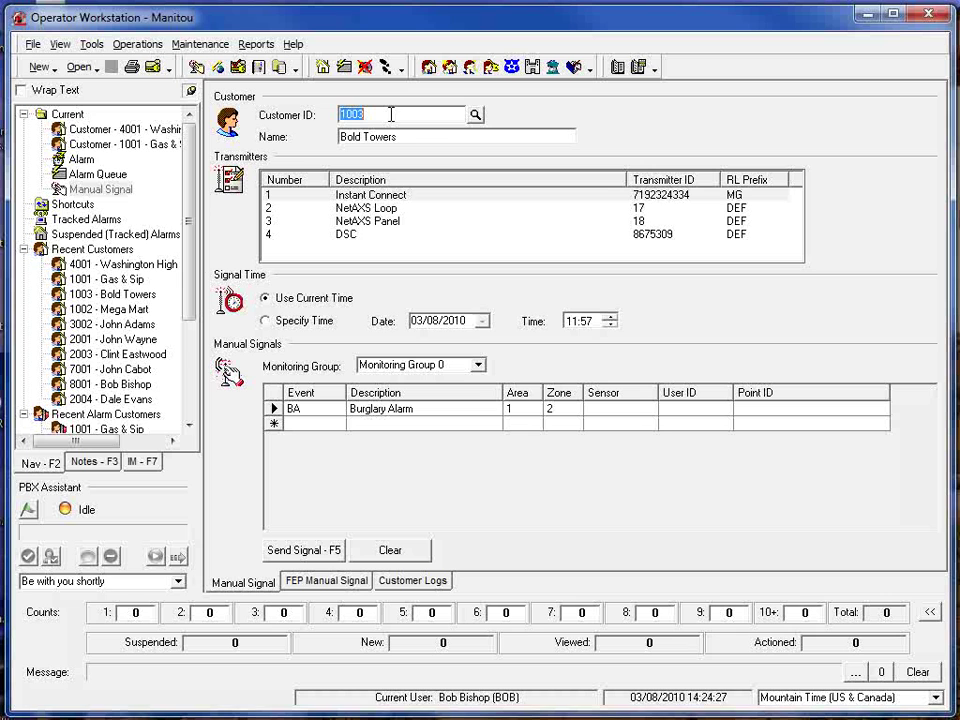
pyautogui.write('4001')
pyautogui.press('Return')
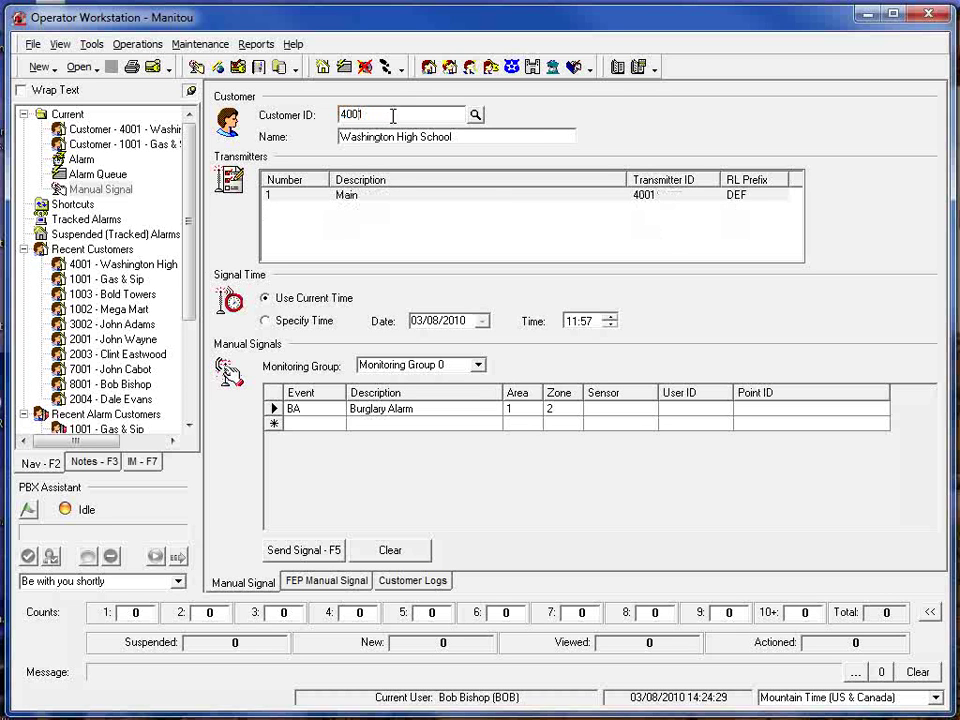
# Step: Change the manual signal's event to Late-To-Close (*LC) and clear its zone
pyautogui.click(311, 410)
pyautogui.doubleClick(311, 410)
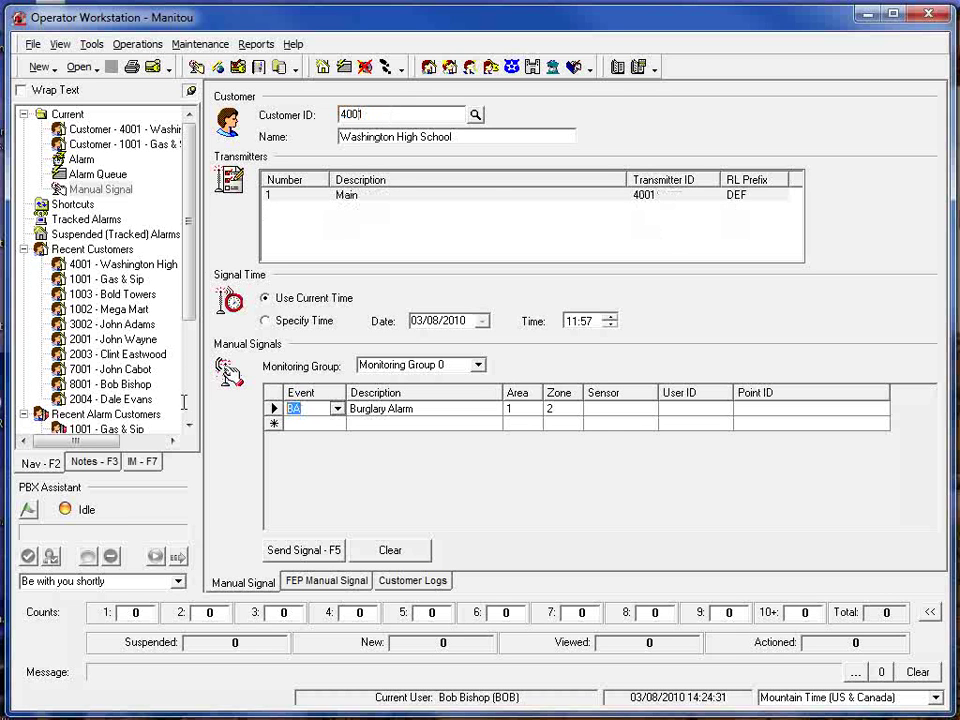
pyautogui.press('Delete')
pyautogui.write('LT')
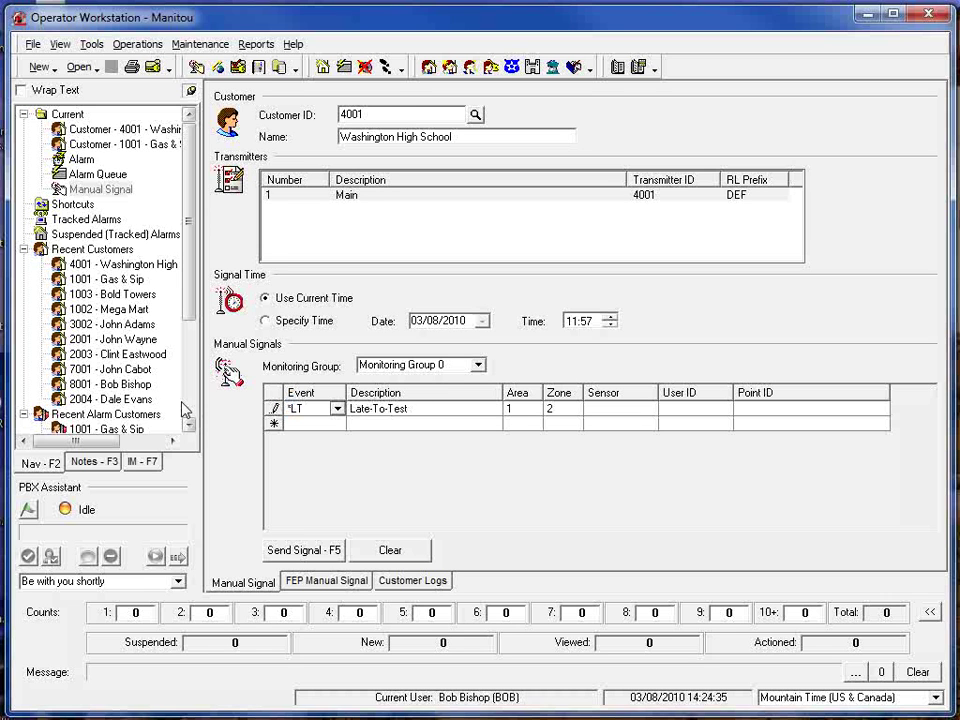
pyautogui.press('BackSpace')
pyautogui.write('C')
pyautogui.press('Tab')
pyautogui.press('Tab')
pyautogui.press('BackSpace')
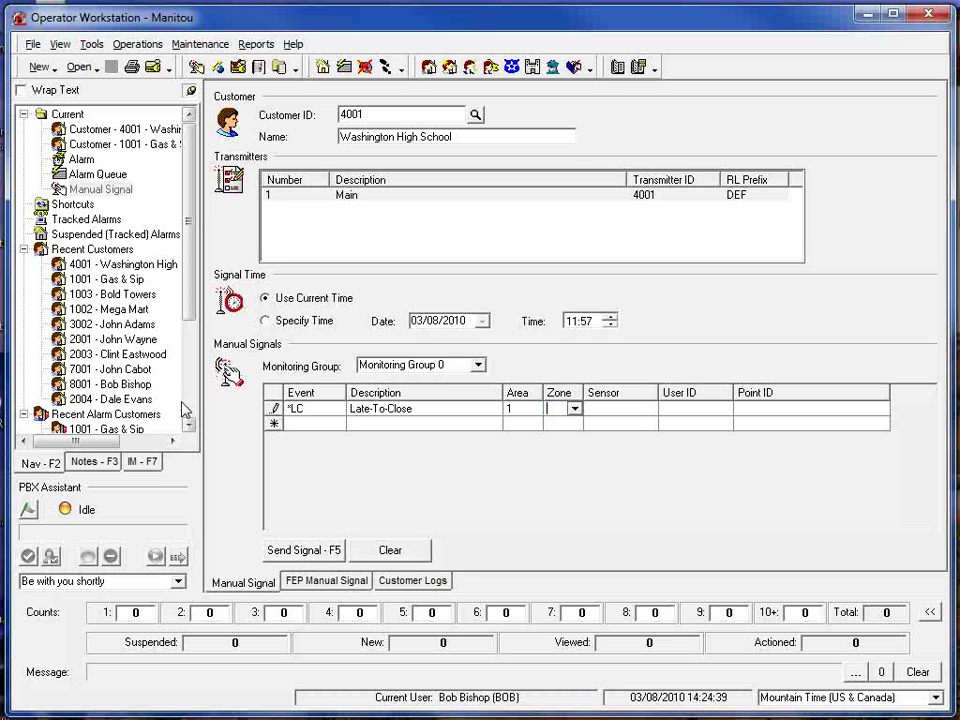
# Step: Send the manual Late-To-Close signal for Washington High School and open the resulting alarm
pyautogui.click(323, 550)
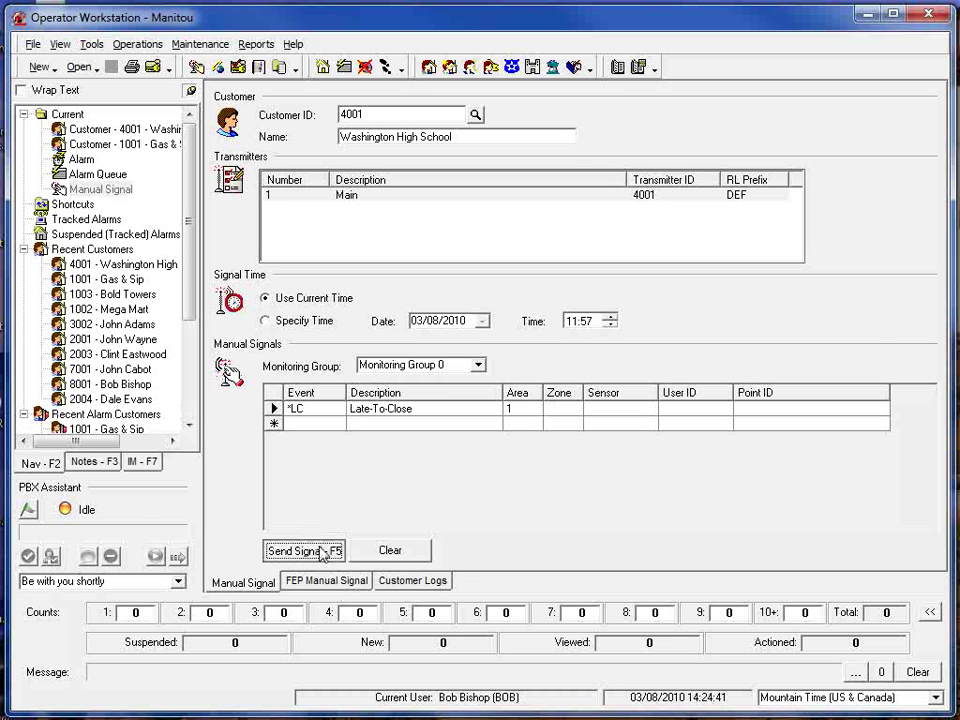
pyautogui.press('Return')
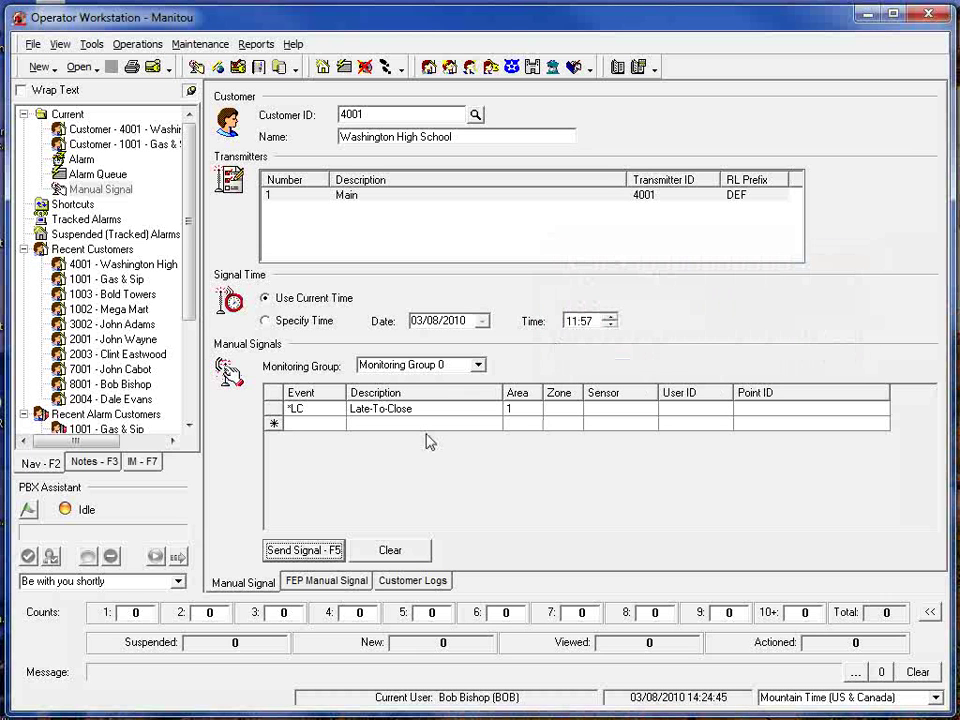
pyautogui.press('Return')
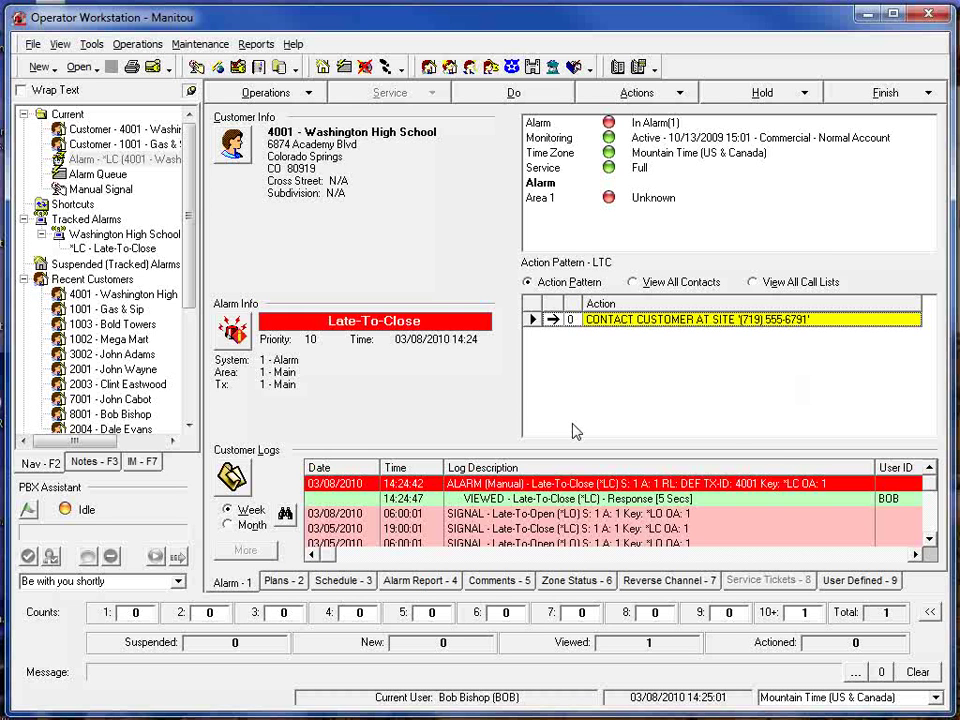
# Step: Start the action to contact the customer at site and open password verification for extending the close schedule
pyautogui.press('Return')
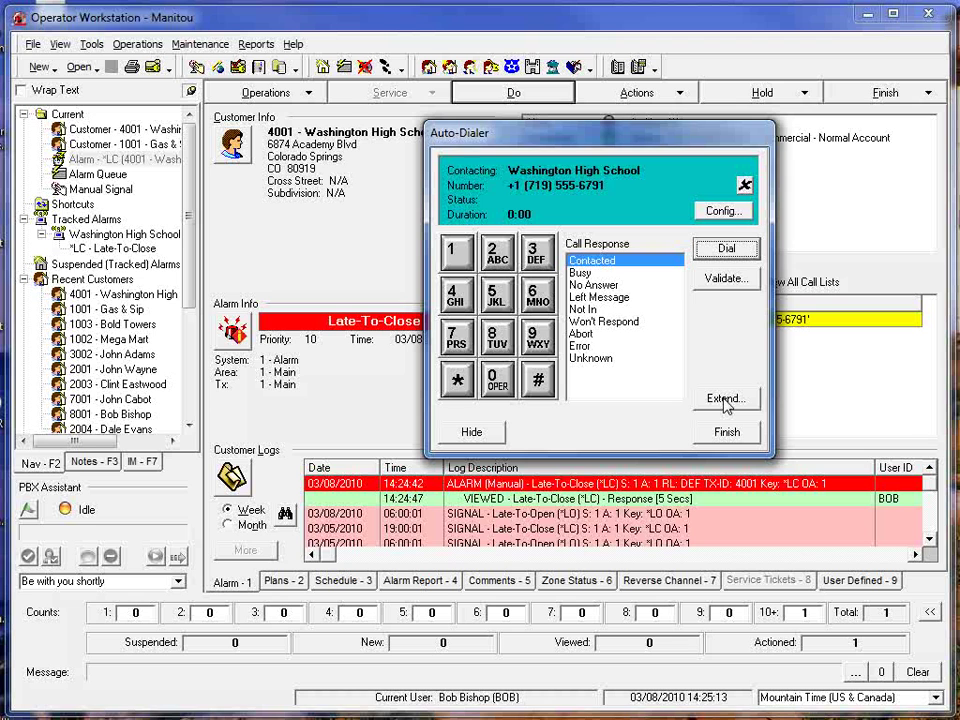
pyautogui.click(726, 400)
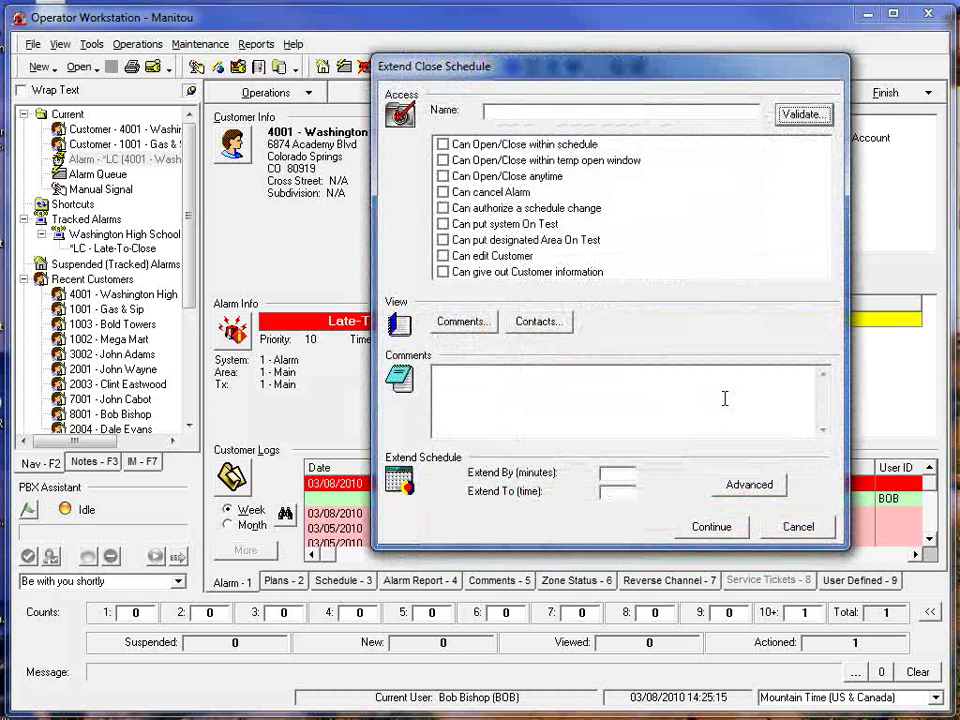
pyautogui.click(796, 115)
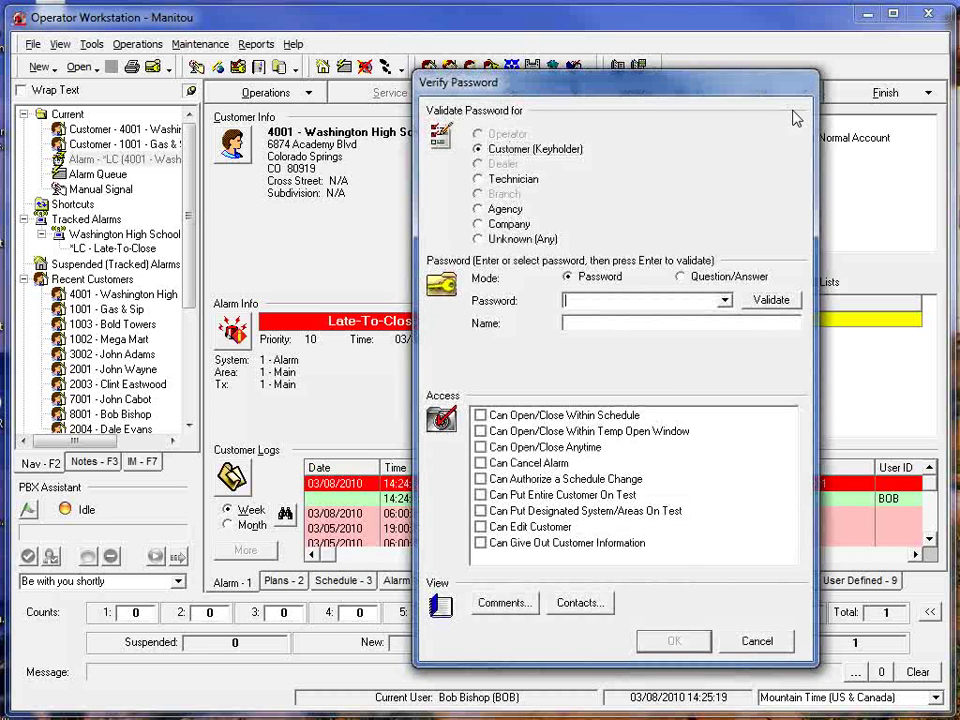
# Step: Select the customer's General Password entry as the keyholder password, validate it and accept the verification
pyautogui.hotkey('alt', 'Down')
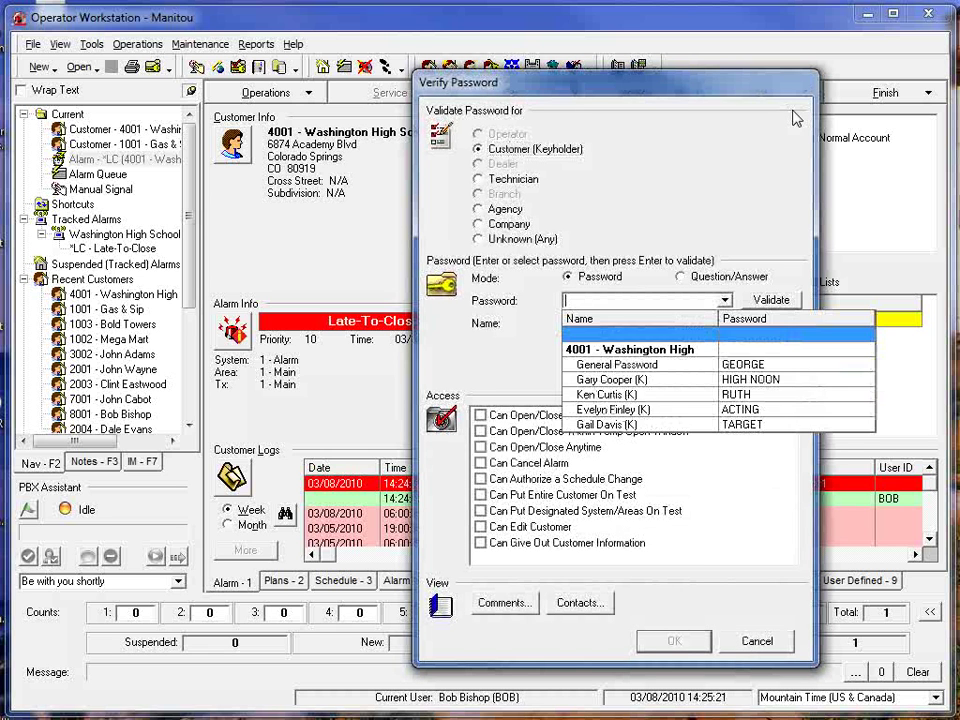
pyautogui.press('Down')
pyautogui.press('Return')
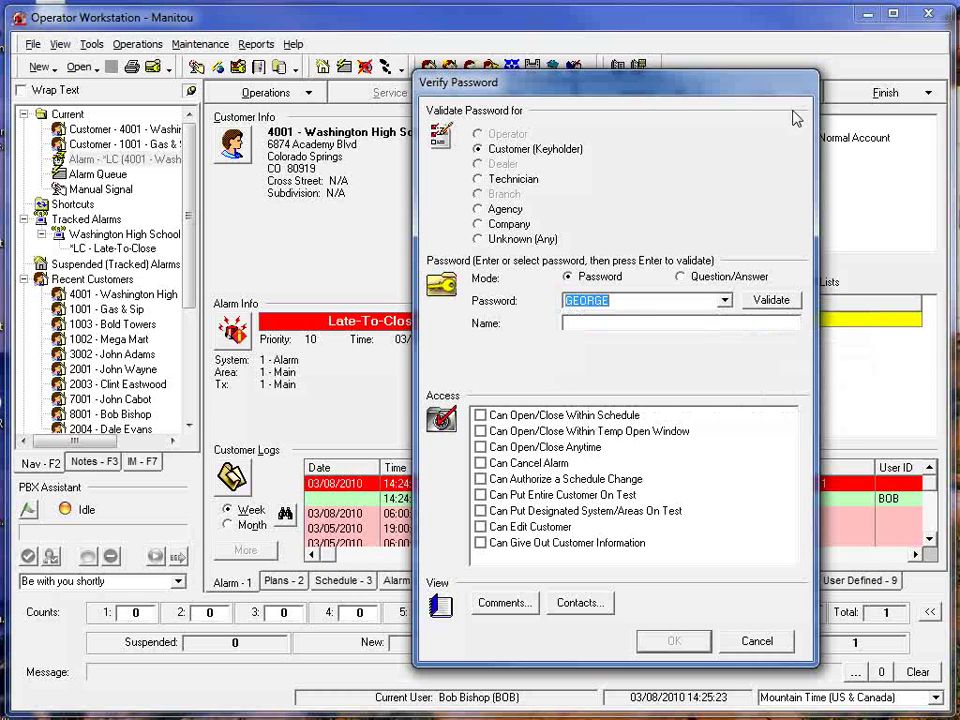
pyautogui.press('Return')
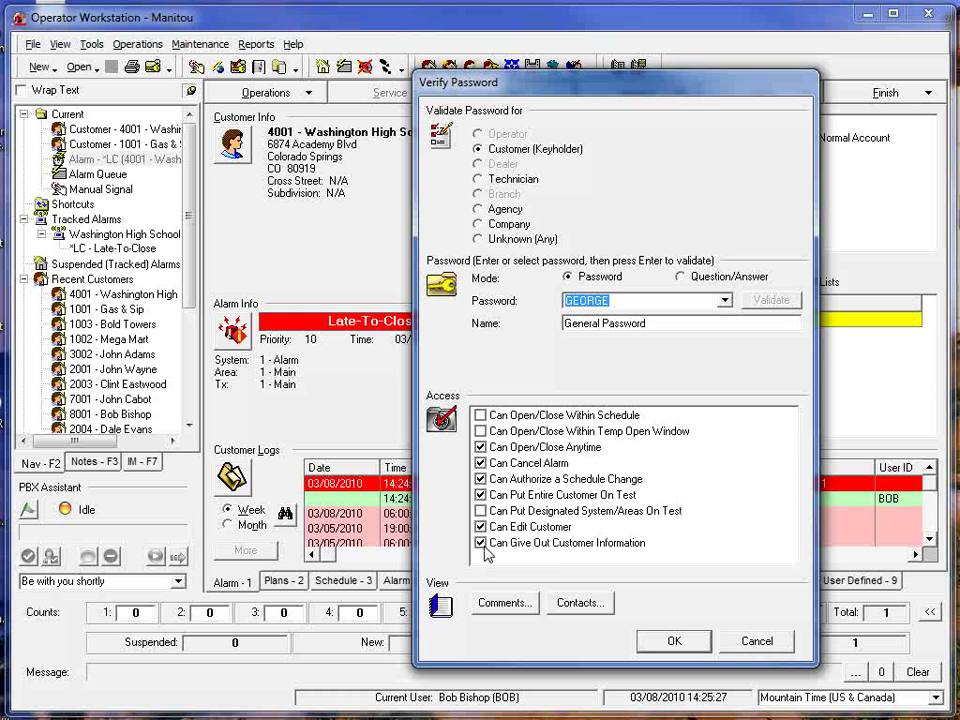
pyautogui.click(674, 641)
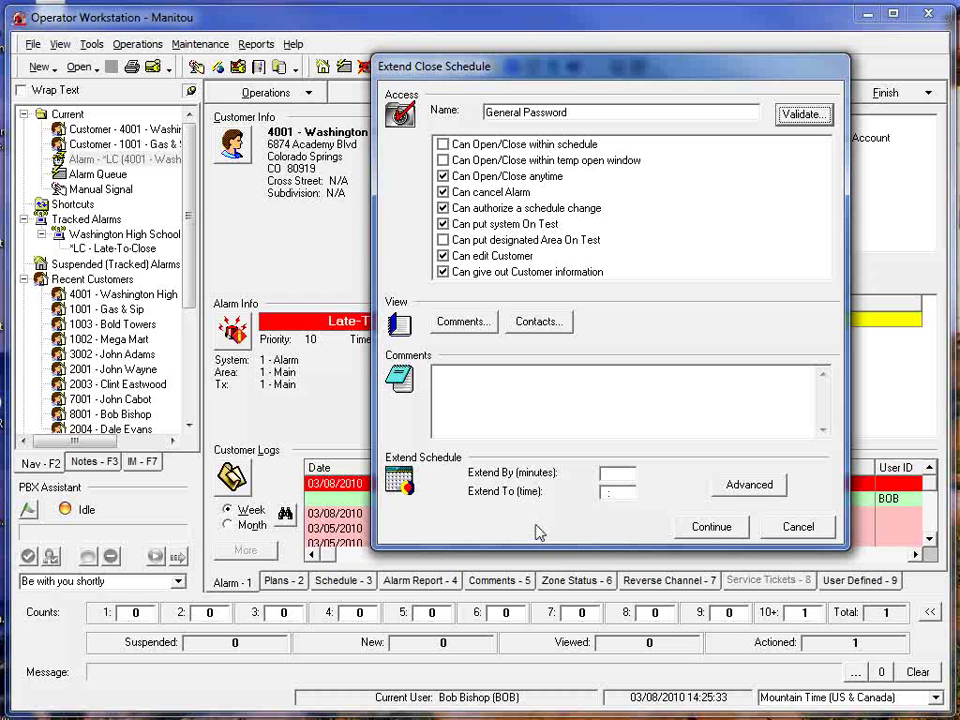
# Step: Extend the close schedule to 21:00 and finish the site call with the response Contacted
pyautogui.click(625, 471)
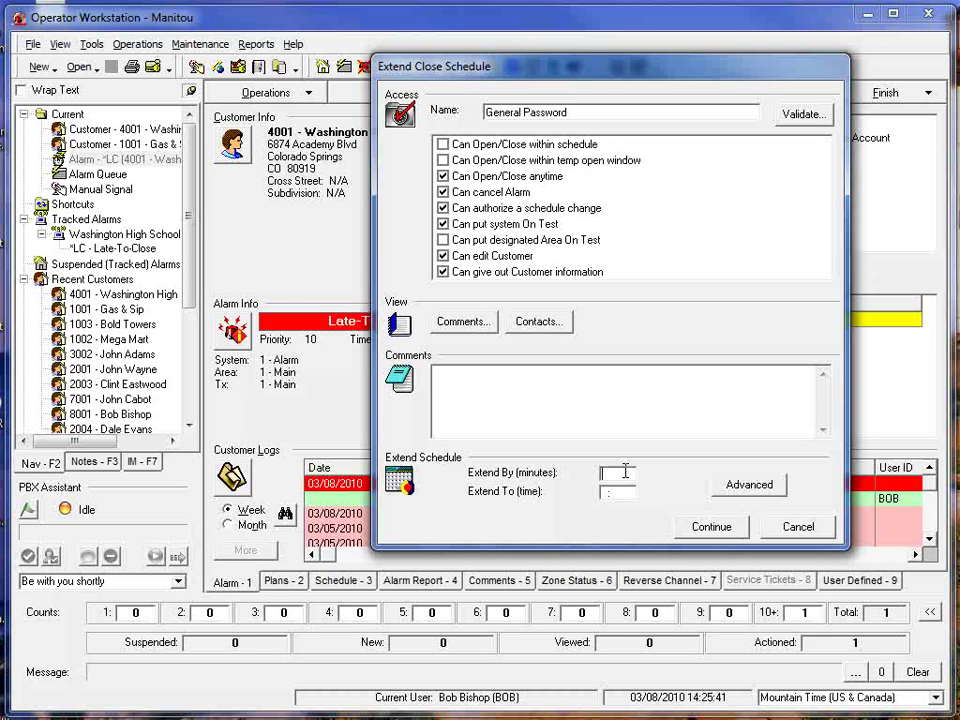
pyautogui.press('Tab')
pyautogui.write('2100')
pyautogui.click(722, 525)
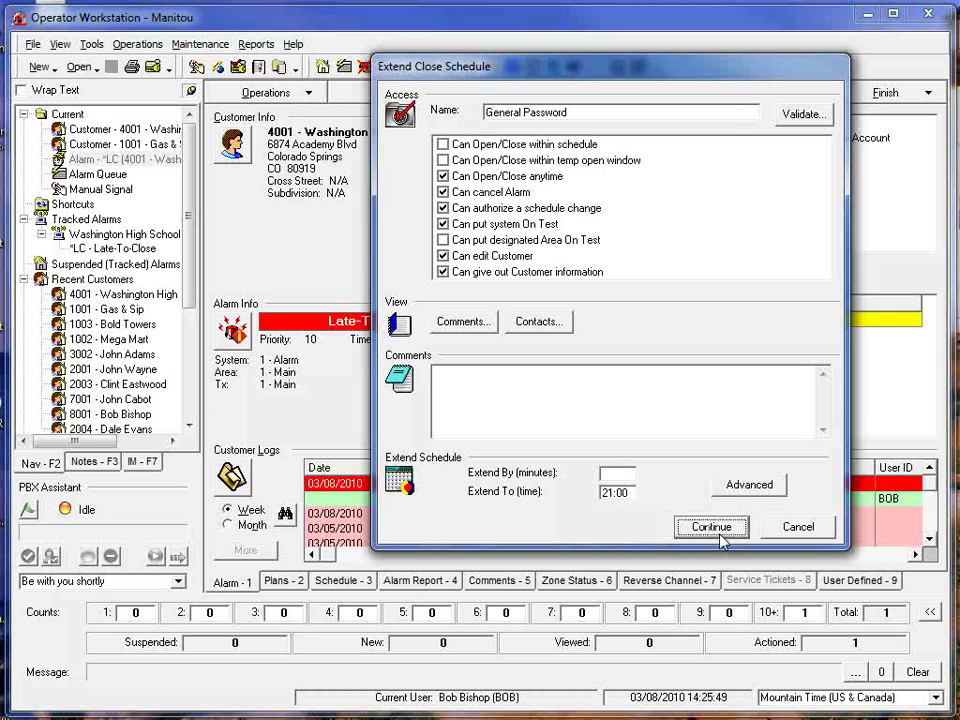
pyautogui.click(726, 432)
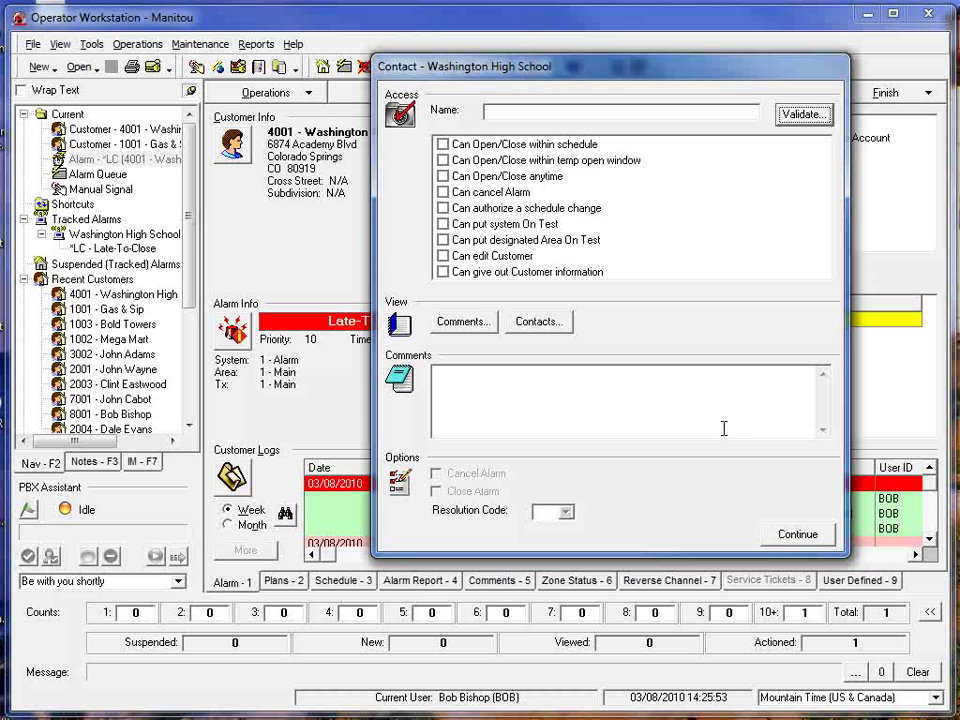
pyautogui.click(808, 538)
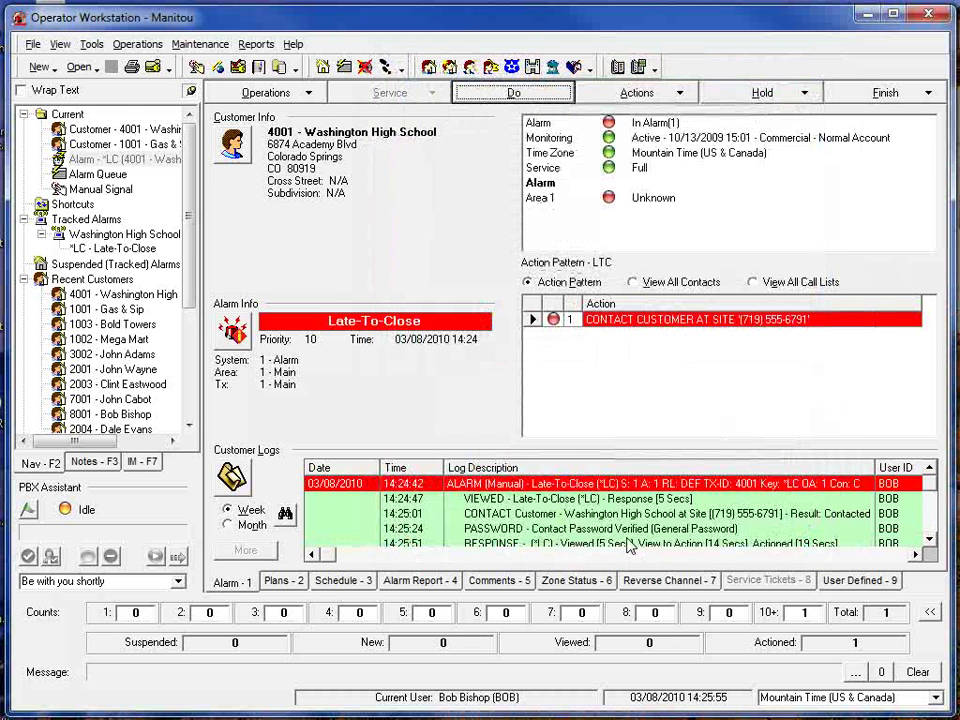
# Step: Close the Late-To-Close alarm with resolution code AC and the comment "closing extended."
pyautogui.press('F12')
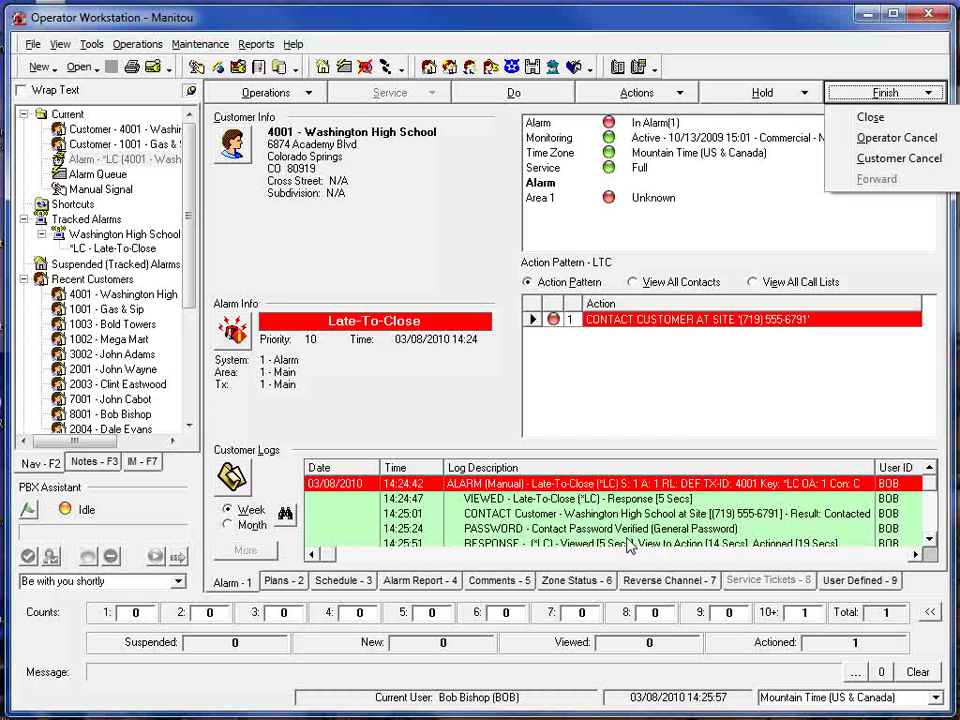
pyautogui.press('Return')
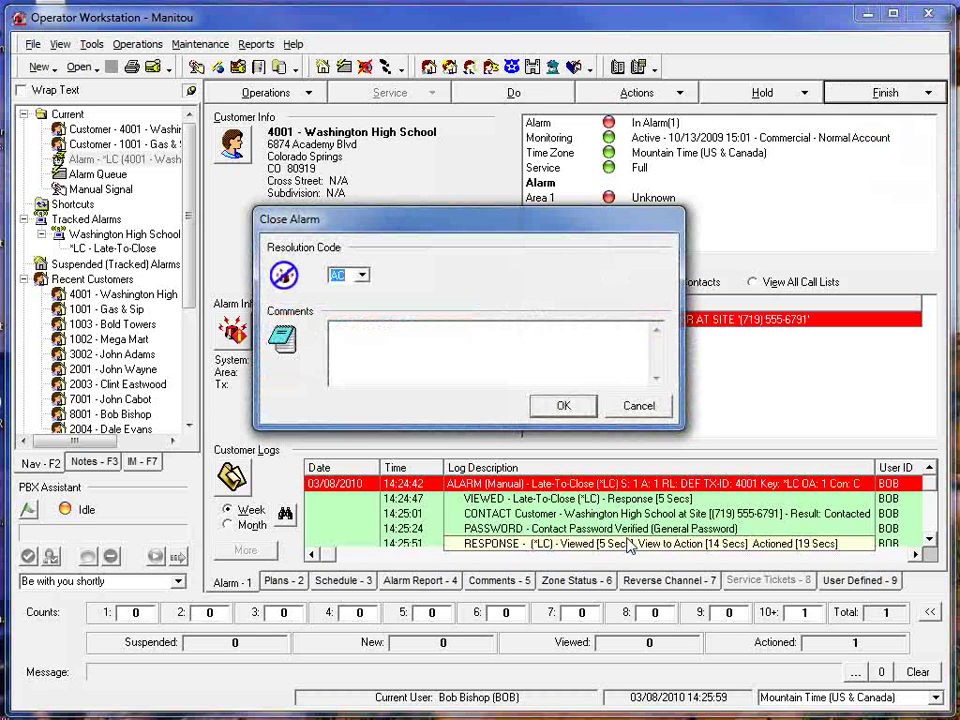
pyautogui.write('a')
pyautogui.press('Tab')
pyautogui.write('c')
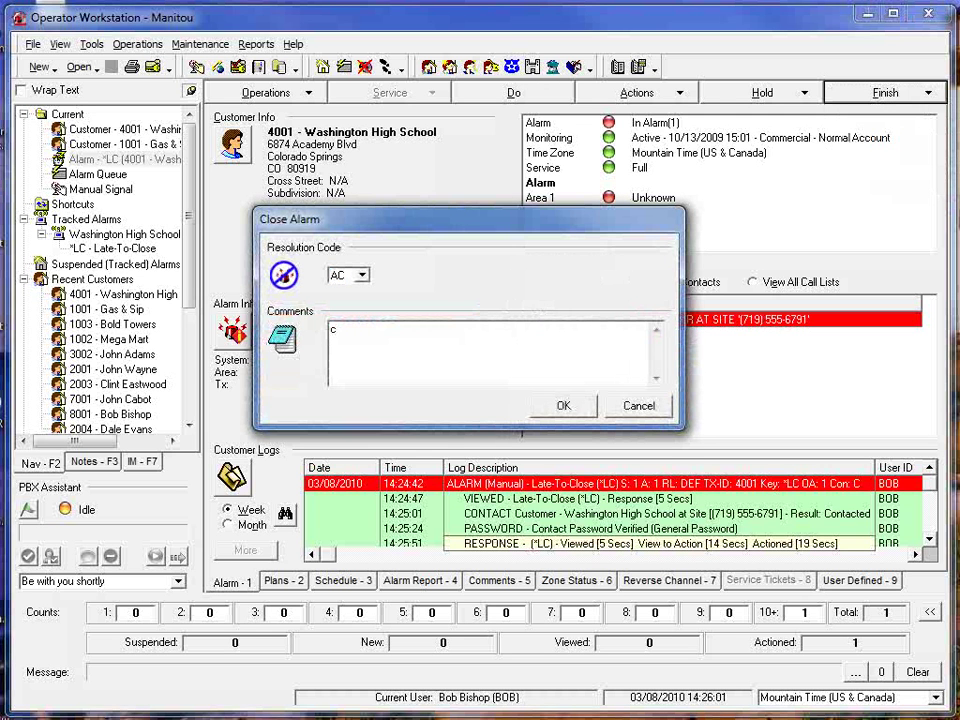
pyautogui.write('loseing')
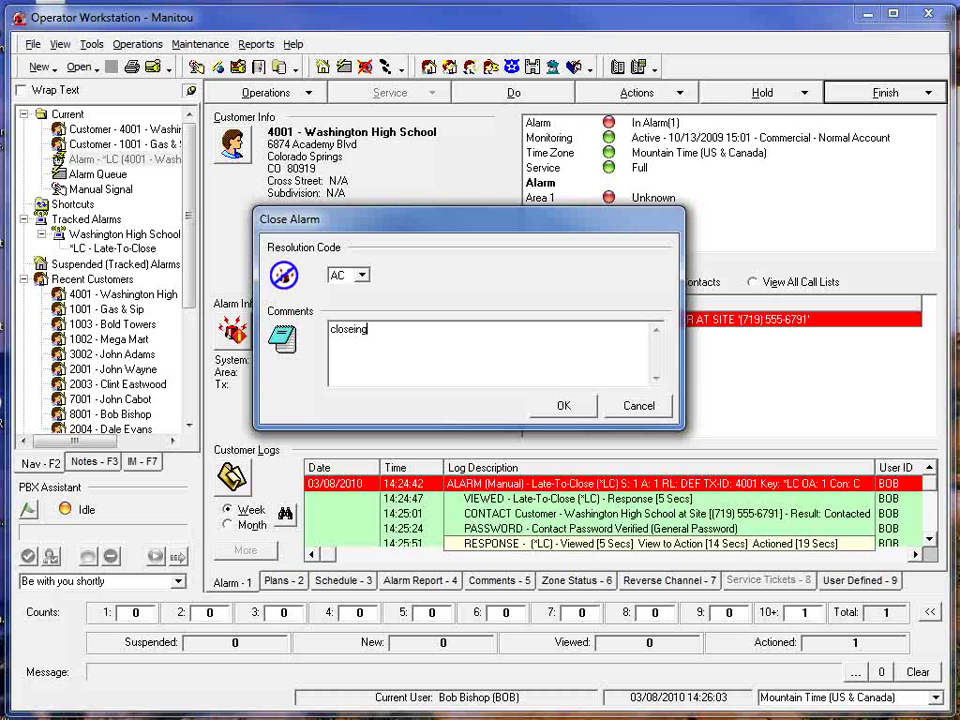
pyautogui.press('BackSpace')
pyautogui.press('BackSpace')
pyautogui.press('BackSpace')
pyautogui.write('ing extended.')
pyautogui.press('Tab')
pyautogui.press('Return')
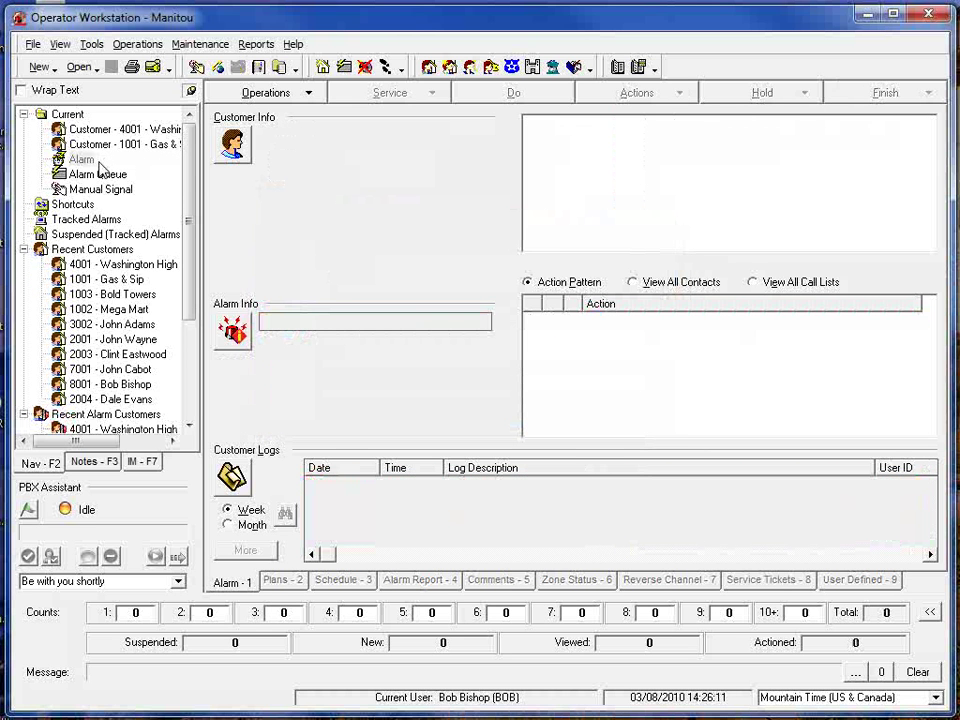
# Step: View Washington High School's temporary open/close schedule for 03/08/2010 and check Monday's entries
pyautogui.click(150, 130)
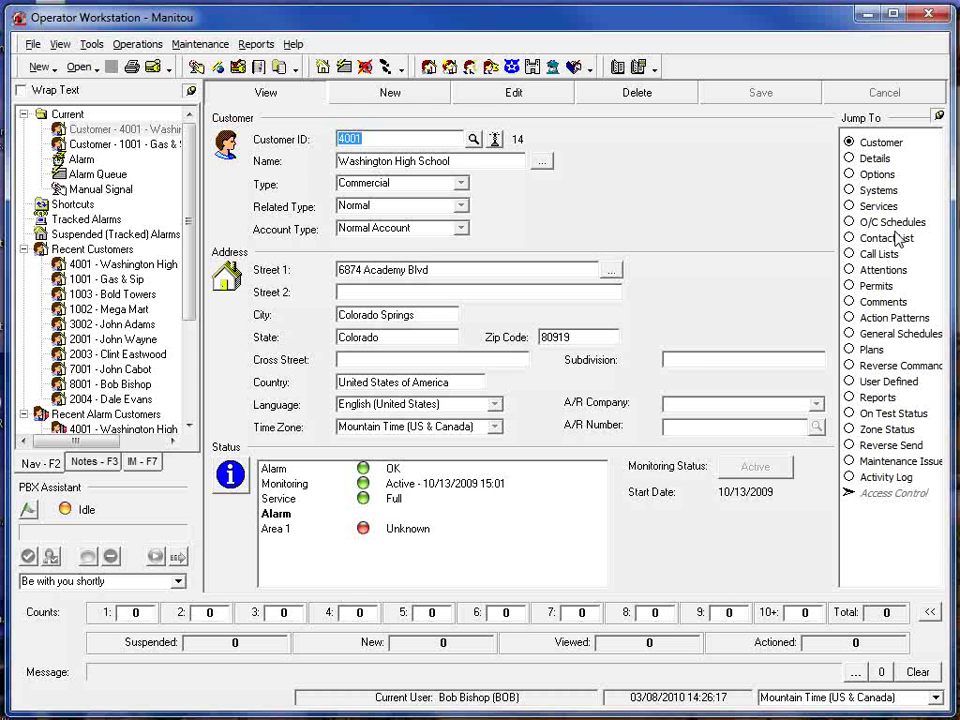
pyautogui.click(895, 224)
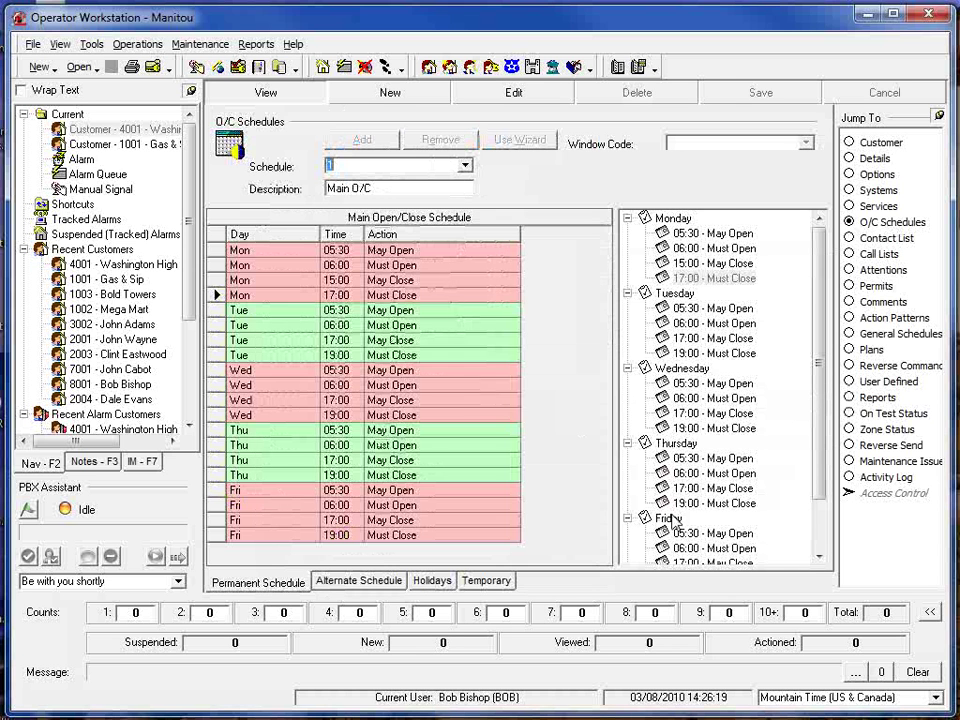
pyautogui.click(487, 580)
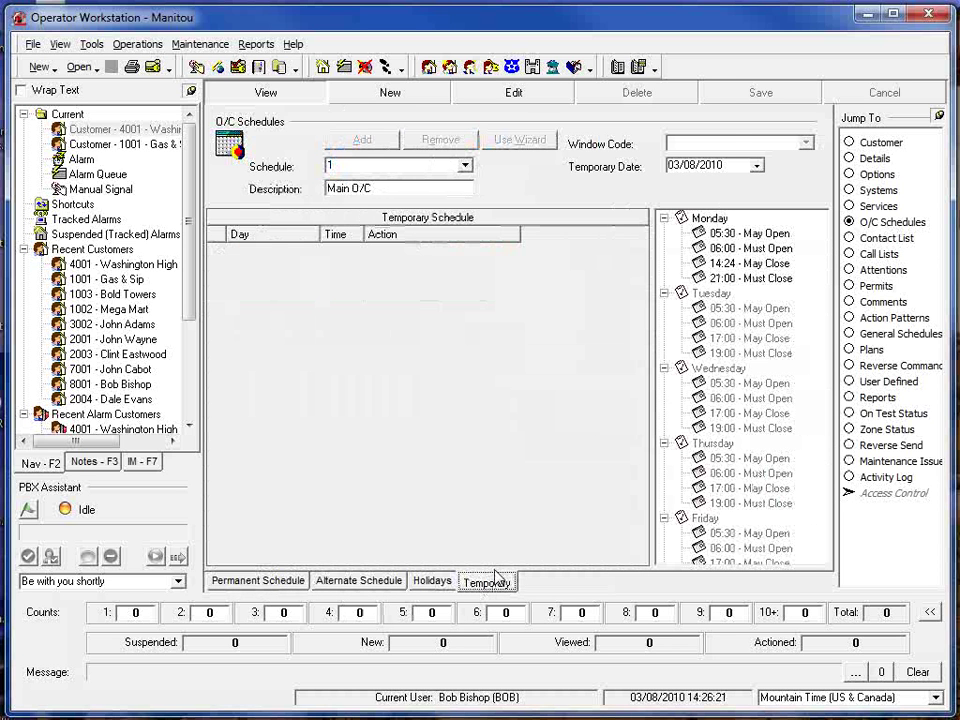
pyautogui.click(757, 167)
pyautogui.click(724, 240)
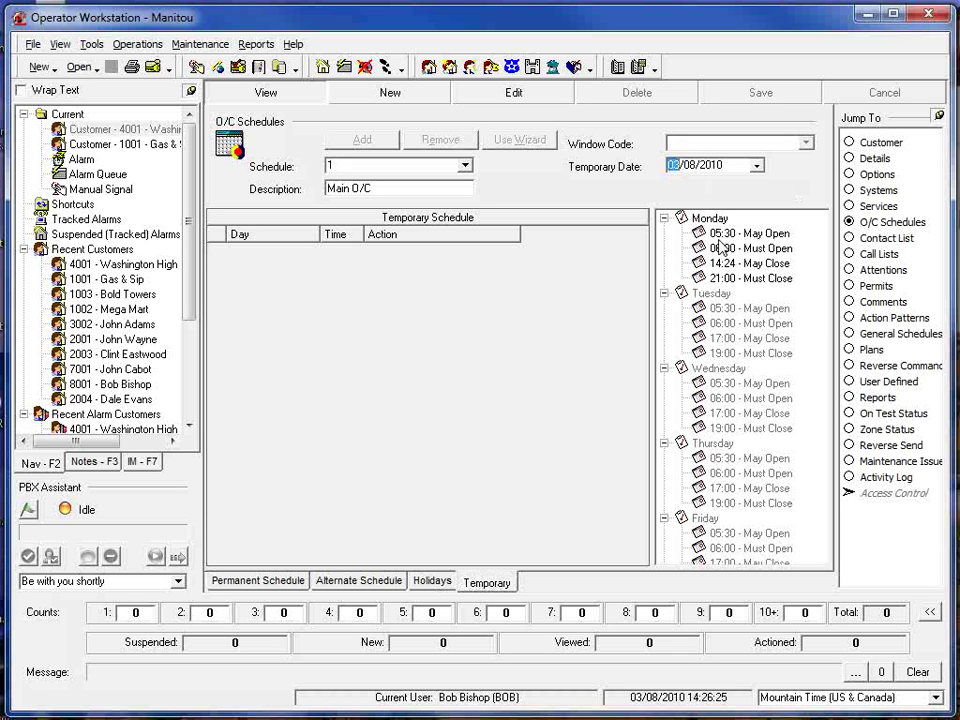
pyautogui.click(712, 222)
pyautogui.click(770, 278)
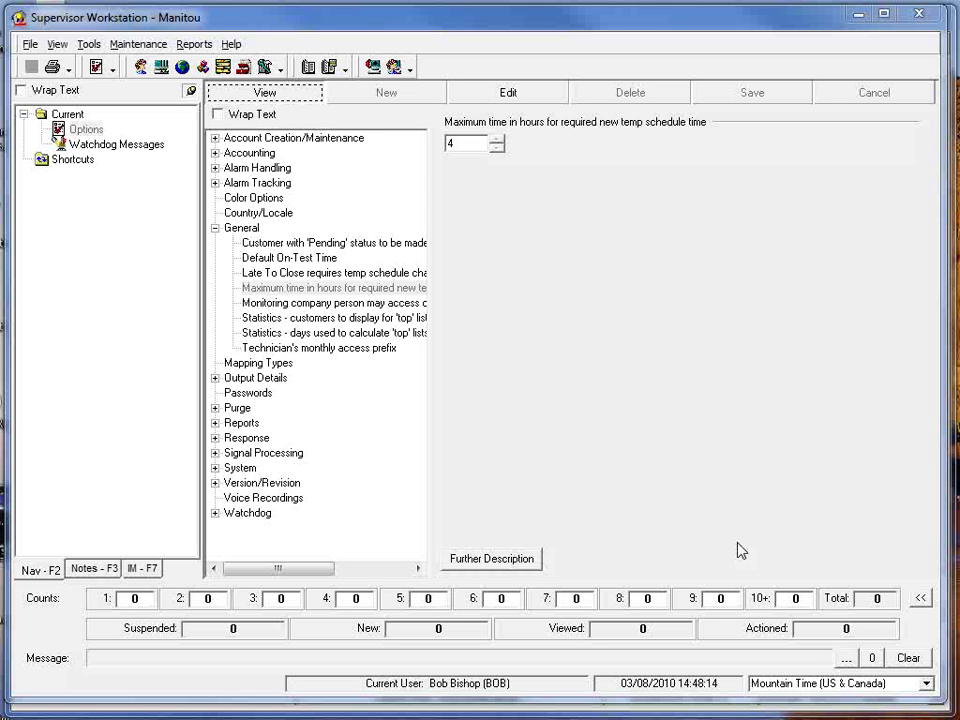
# Step: Open the Supervisor Workstation options and view the General settings for the required Late To Close temp schedule change and its maximum hours
pyautogui.click(95, 47)
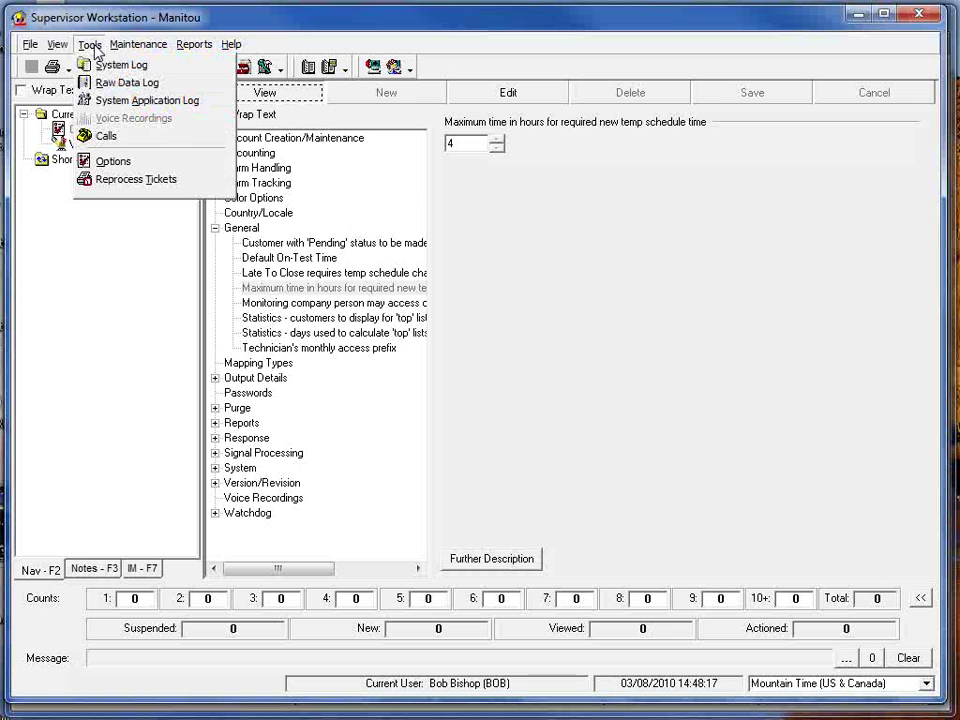
pyautogui.click(115, 165)
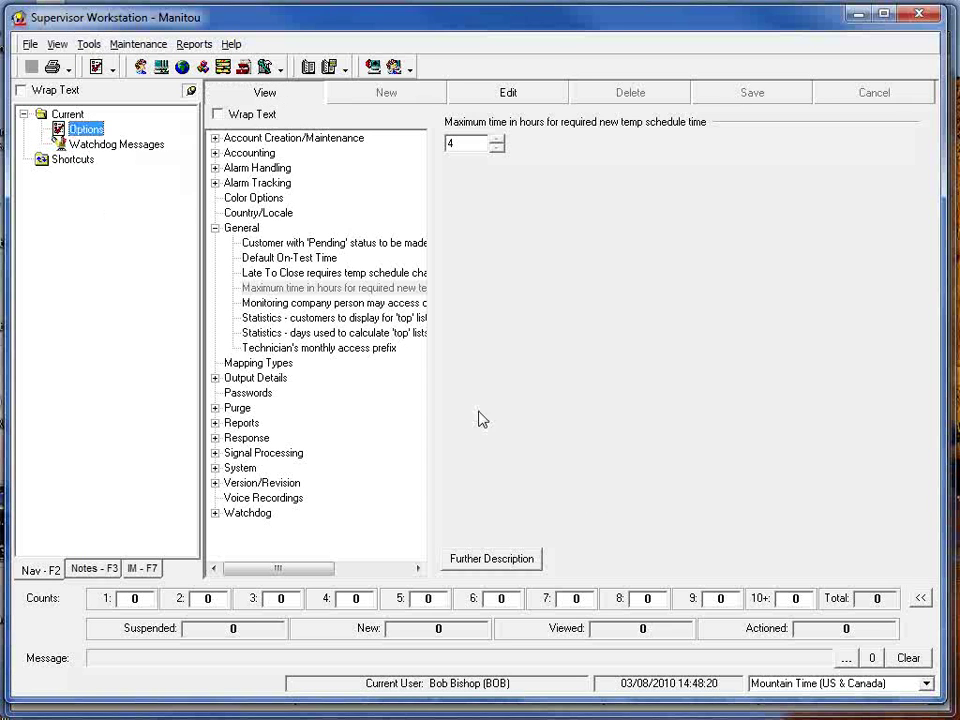
pyautogui.click(360, 274)
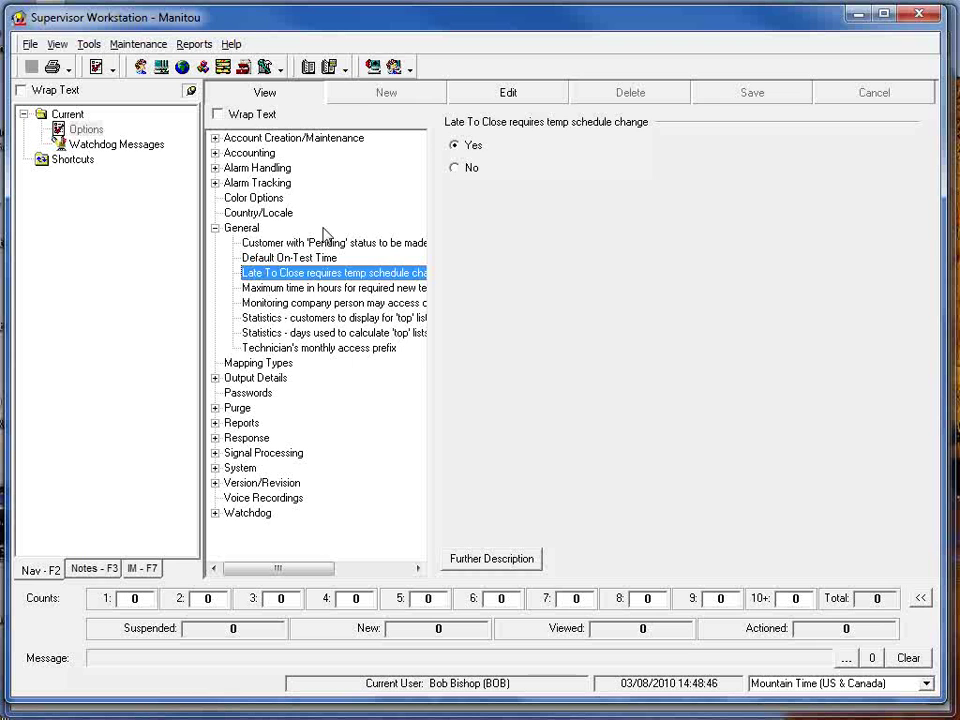
pyautogui.click(357, 292)
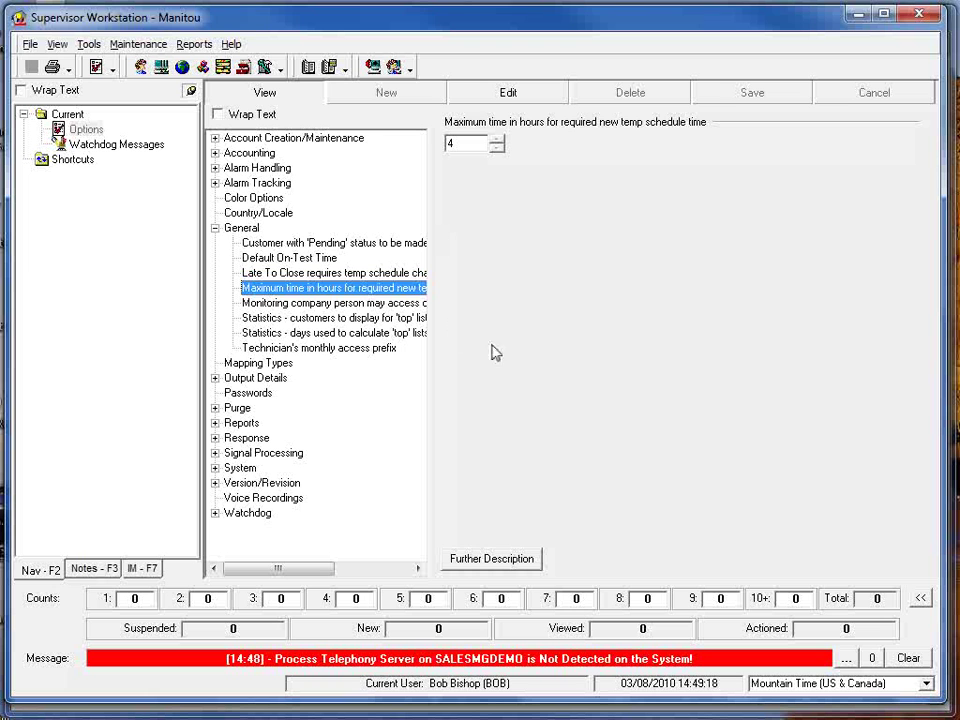
# Step: Switch to the Operator Workstation, send the Late-To-Close manual signal for Bold Towers' DSC transmitter, and accept the available alarm
pyautogui.hotkey('alt', 'Tab')
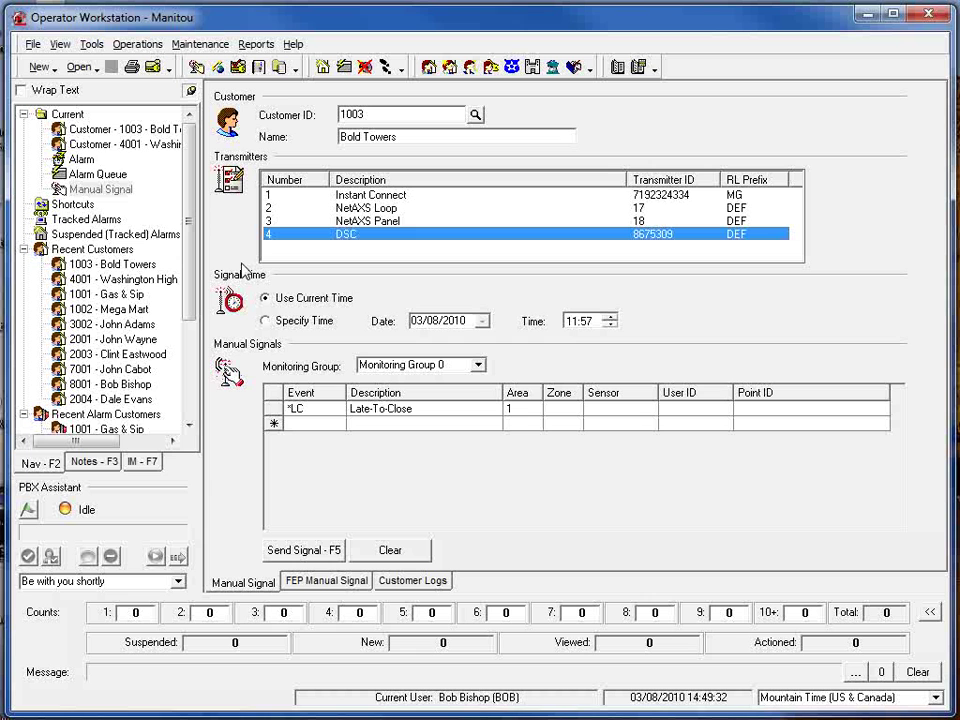
pyautogui.click(323, 552)
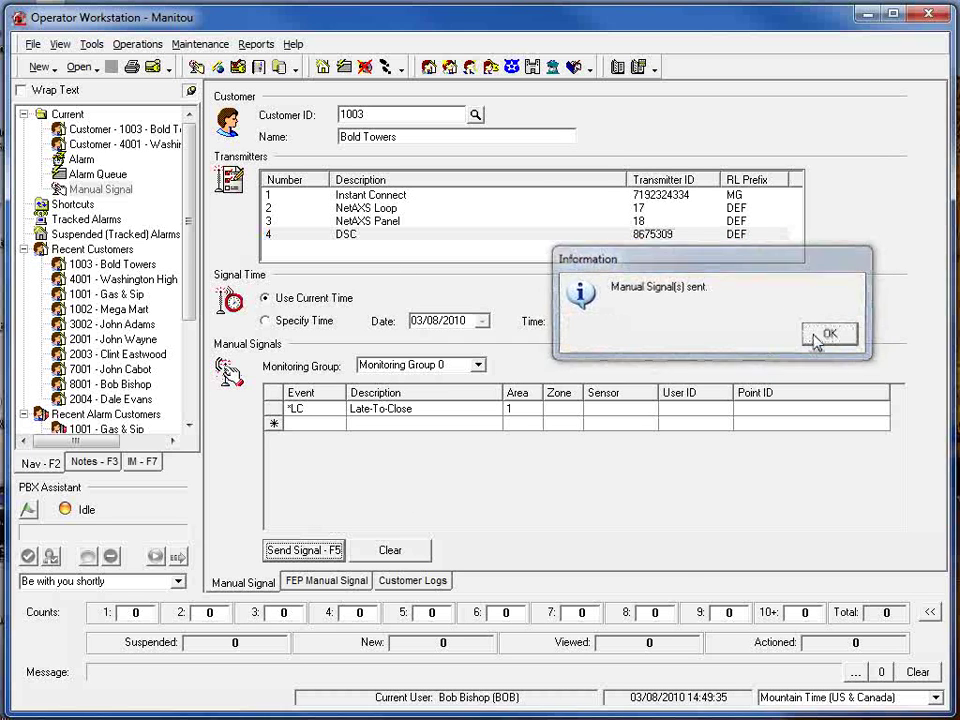
pyautogui.click(816, 334)
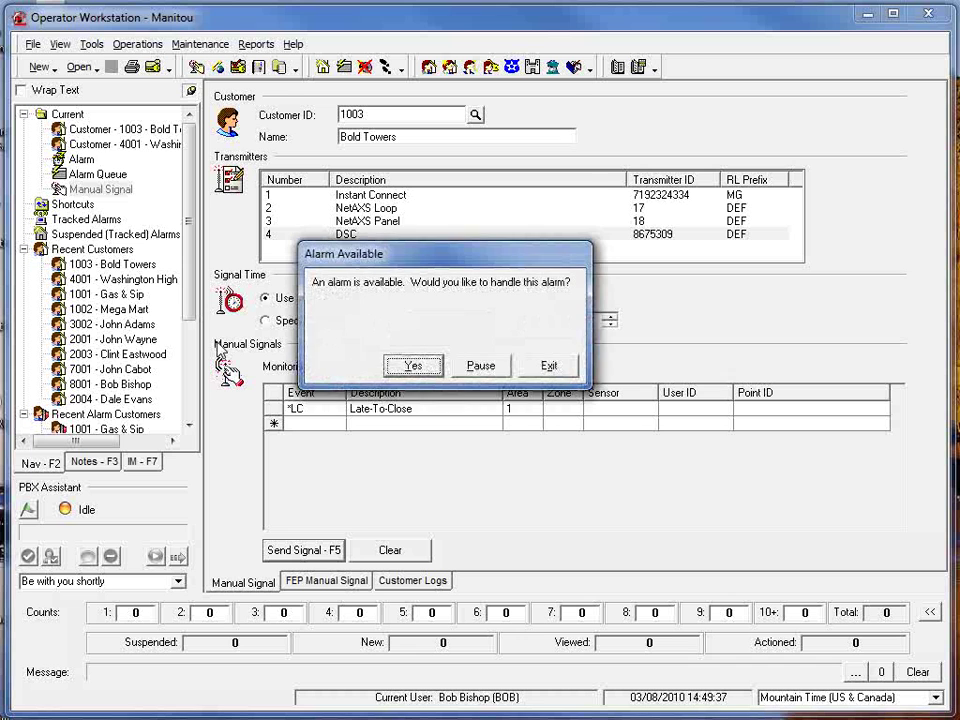
pyautogui.press('Return')
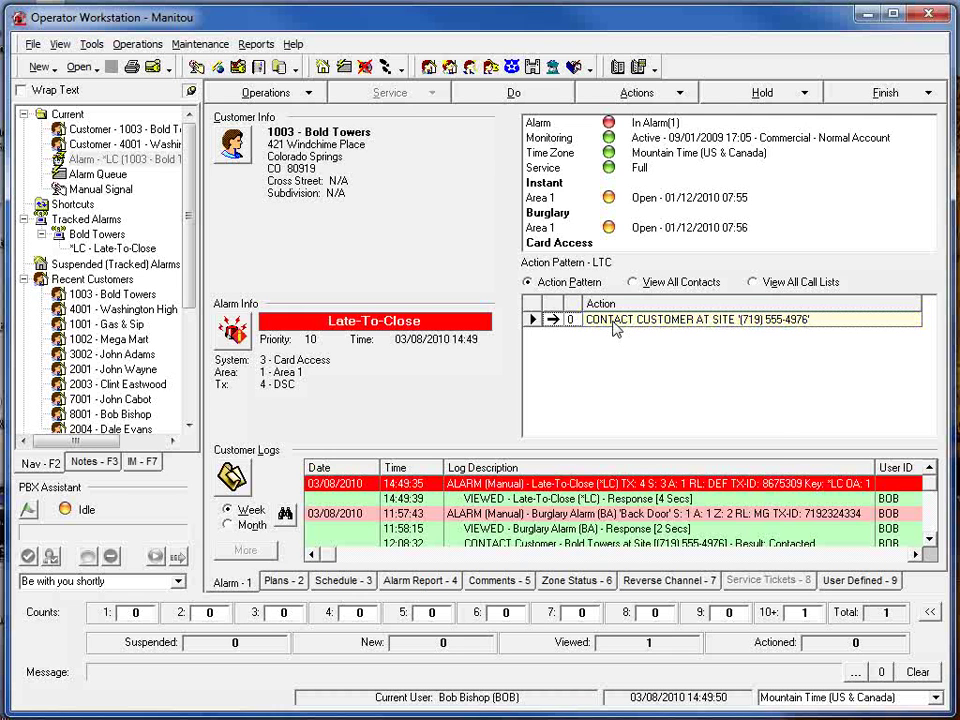
# Step: Call Bold Towers at the site, validate the customer's general password, and finish the call with the response Contacted
pyautogui.doubleClick(614, 322)
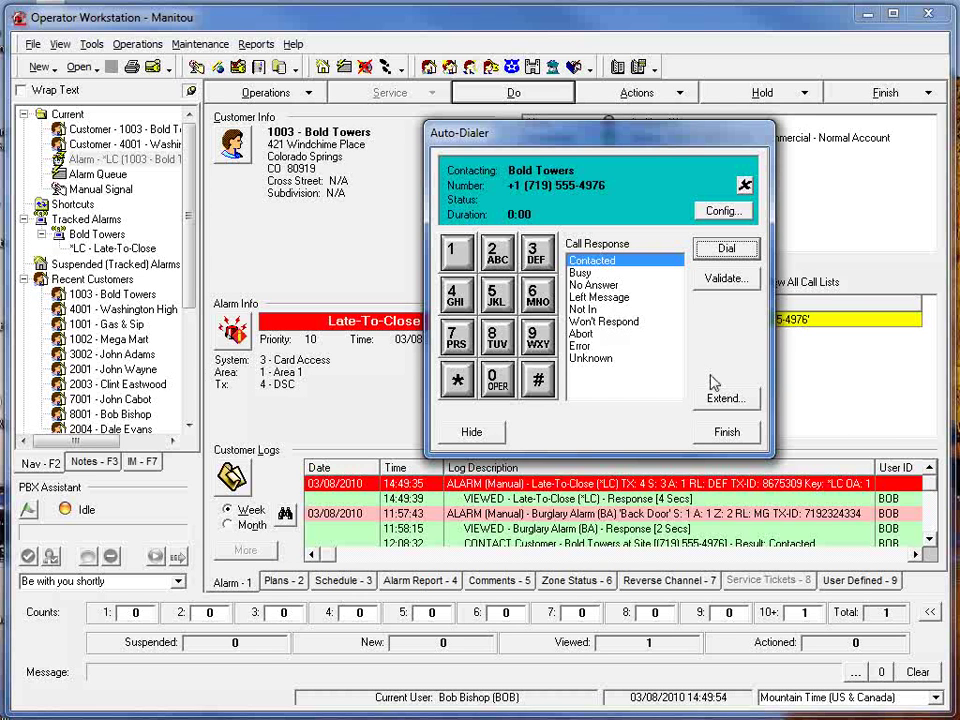
pyautogui.click(748, 279)
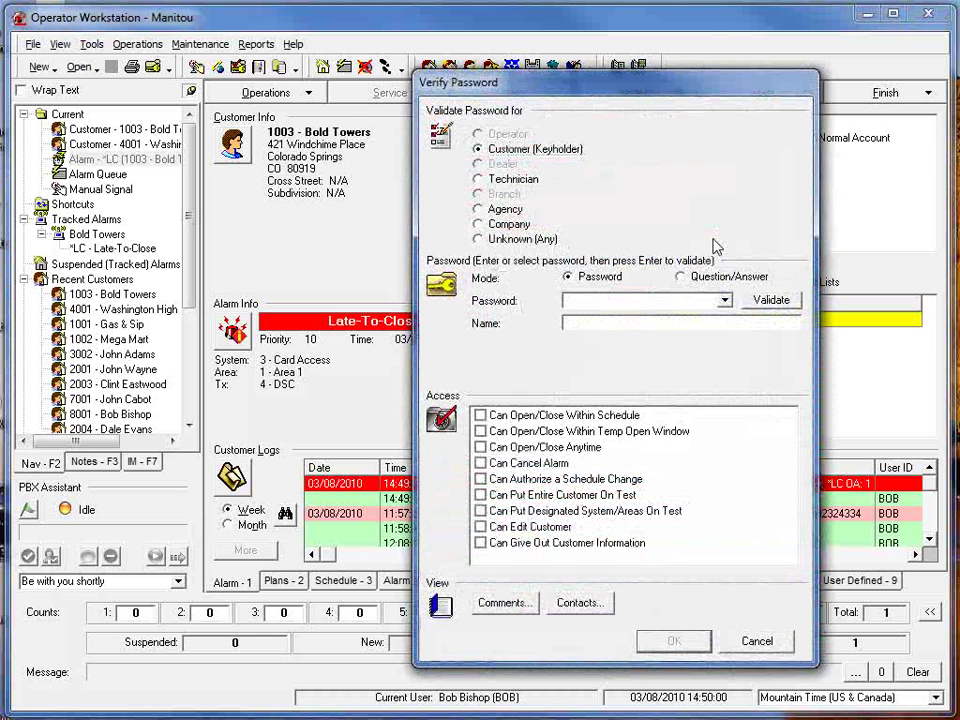
pyautogui.hotkey('alt', 'Down')
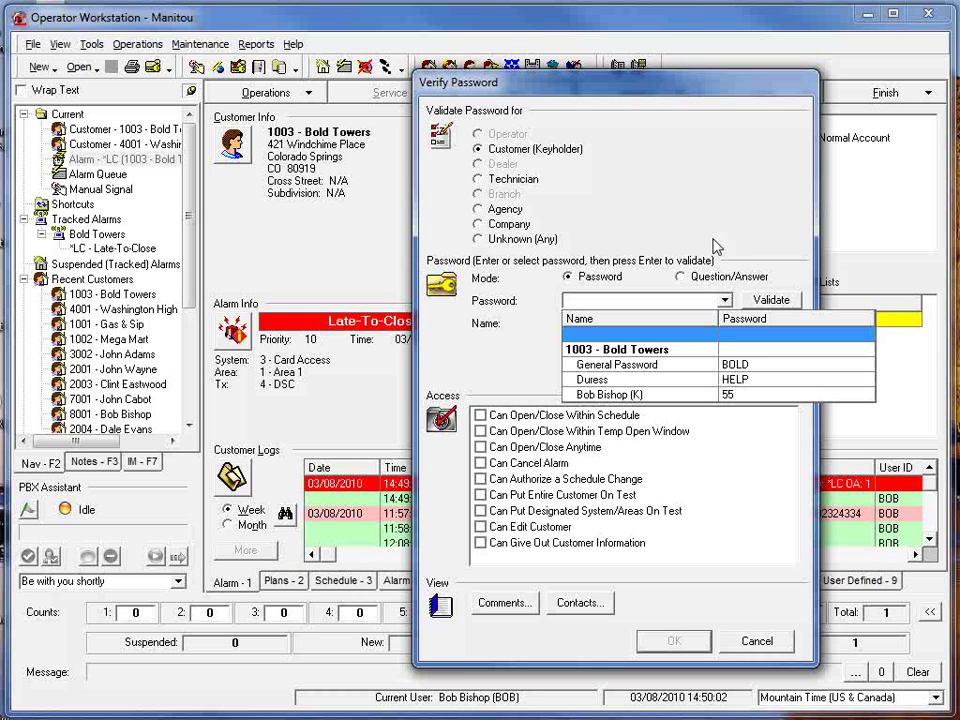
pyautogui.click(737, 364)
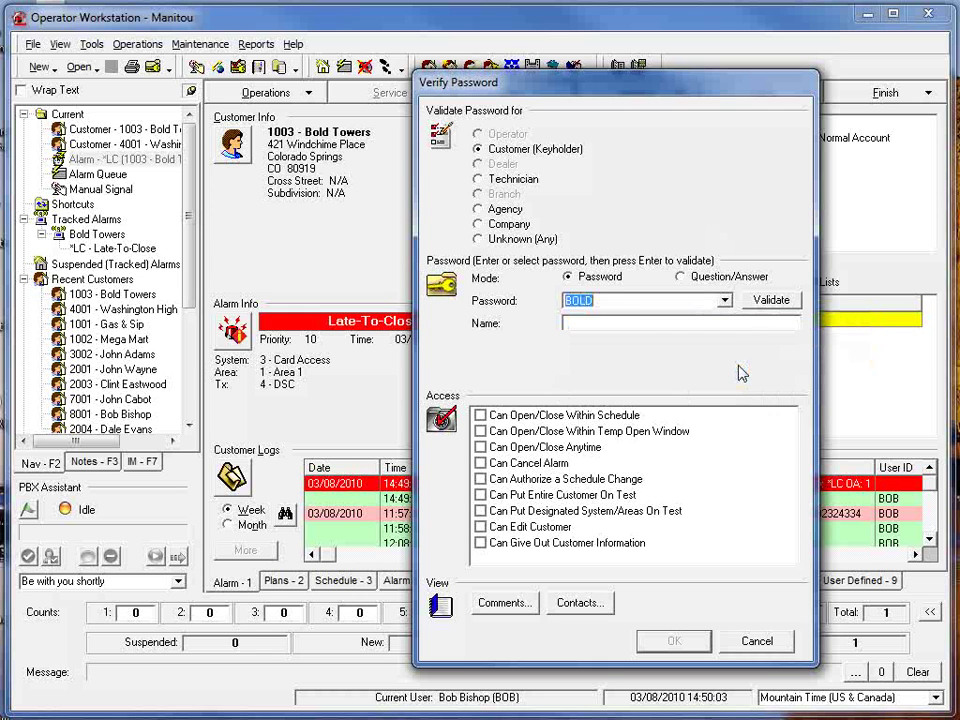
pyautogui.click(767, 300)
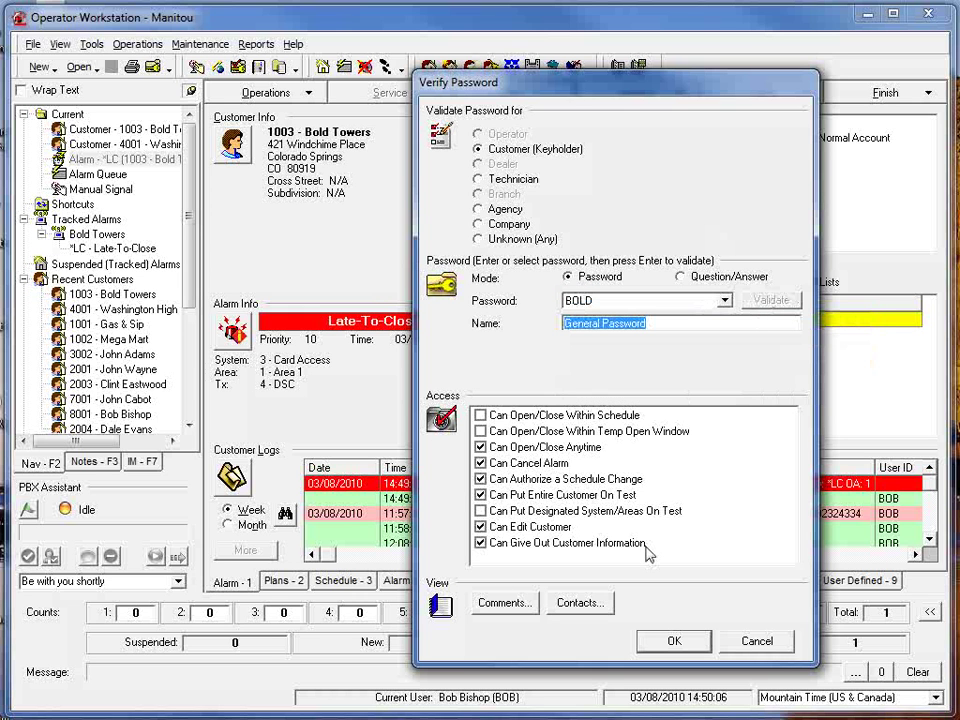
pyautogui.click(673, 640)
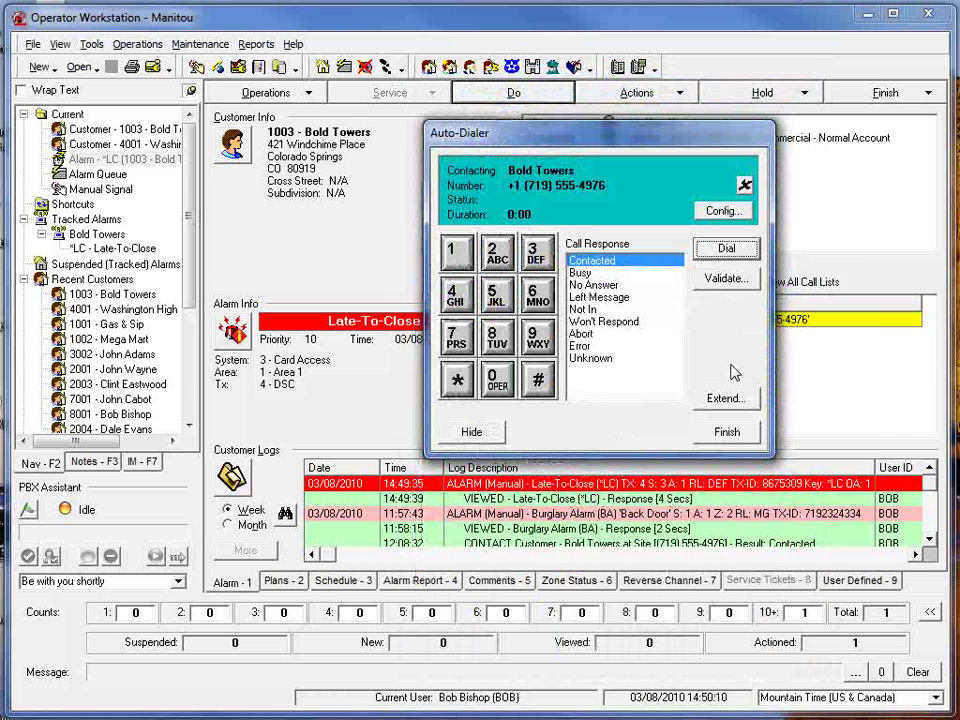
pyautogui.click(727, 432)
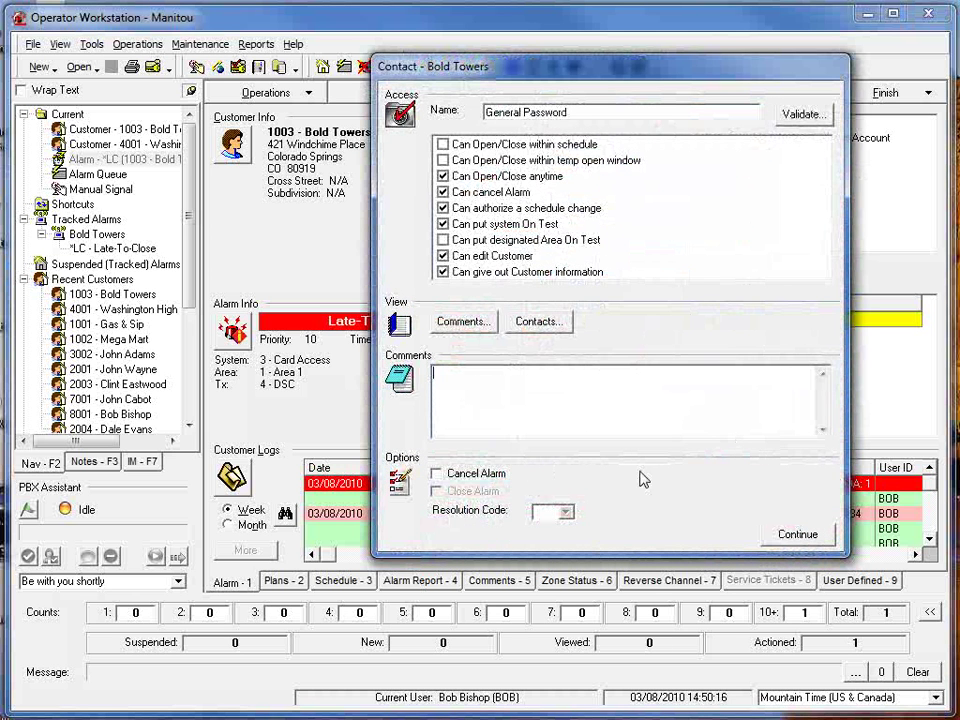
pyautogui.click(805, 537)
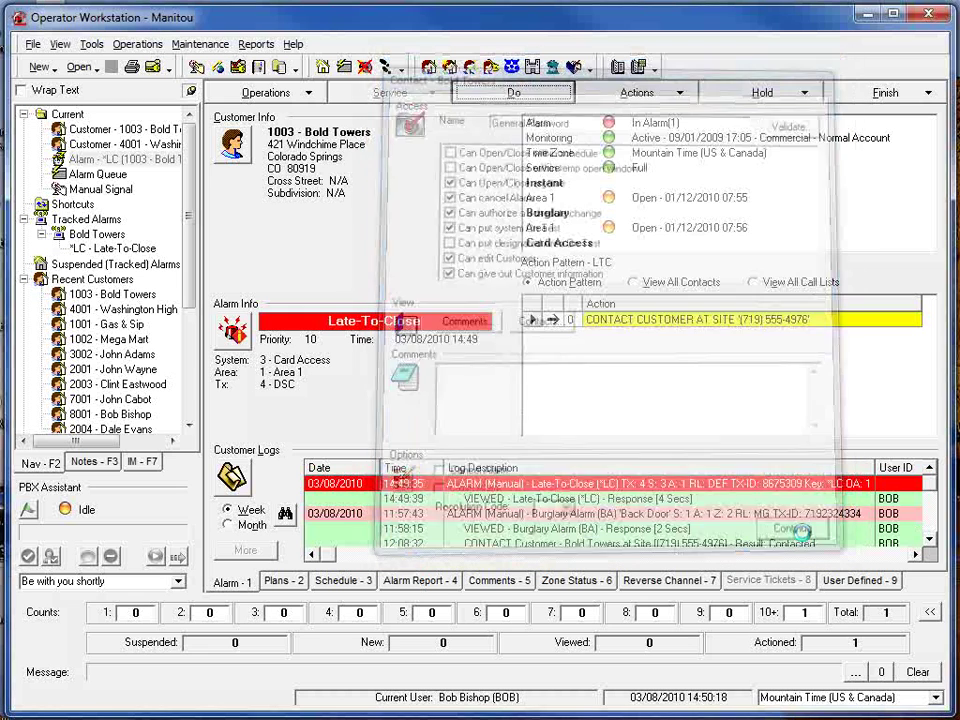
# Step: From the alarm's close schedule extension, open the advanced temporary schedule by validating the customer's general password, and return to the alarm without saving
pyautogui.click(887, 93)
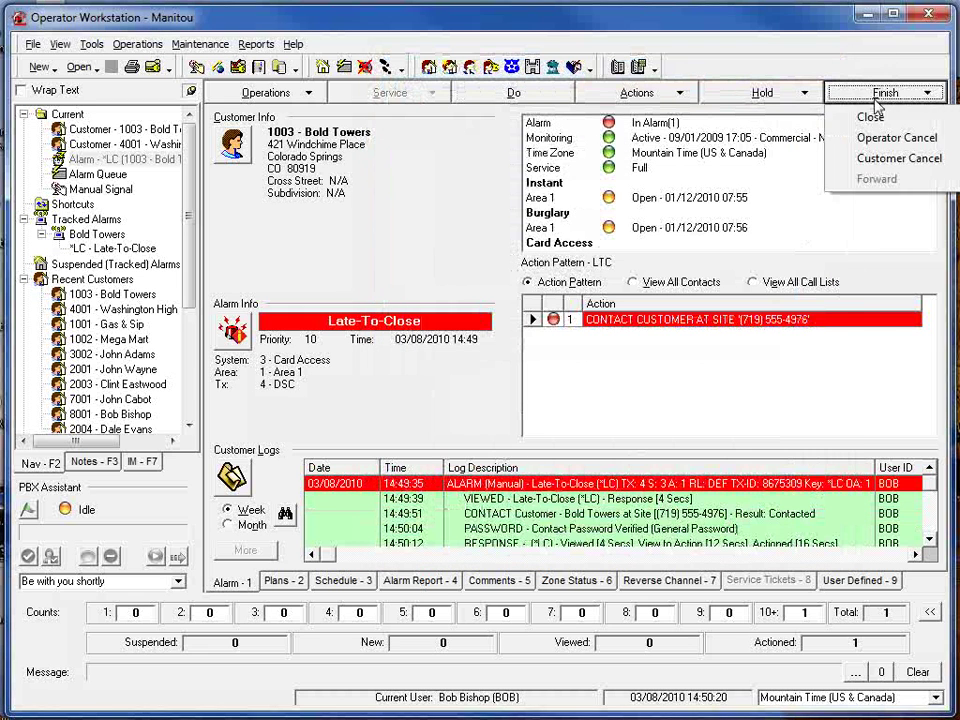
pyautogui.click(873, 119)
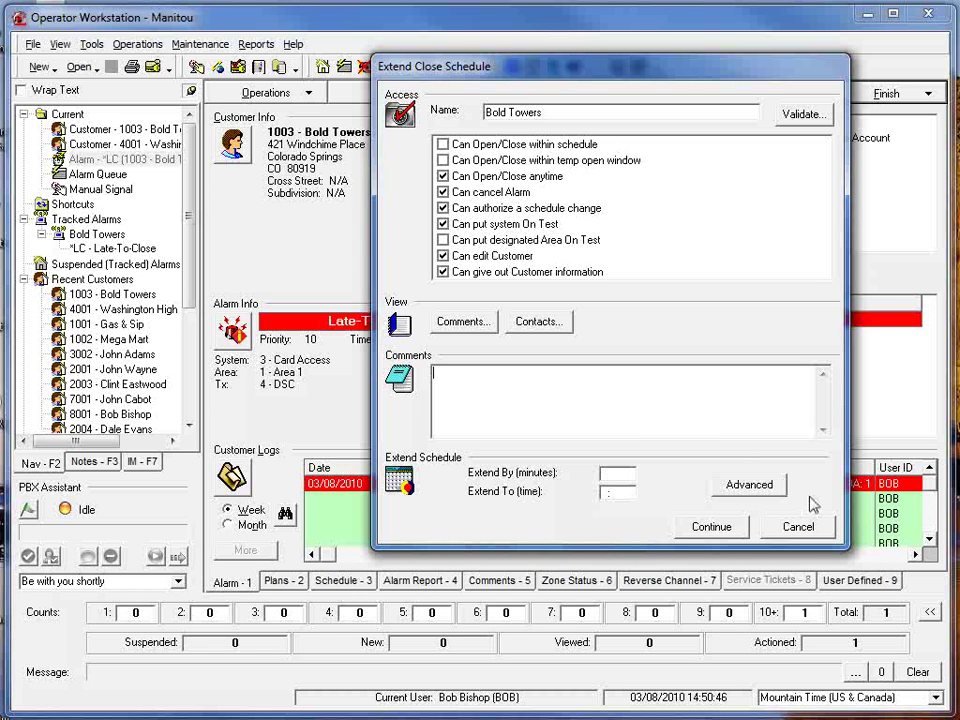
pyautogui.click(750, 485)
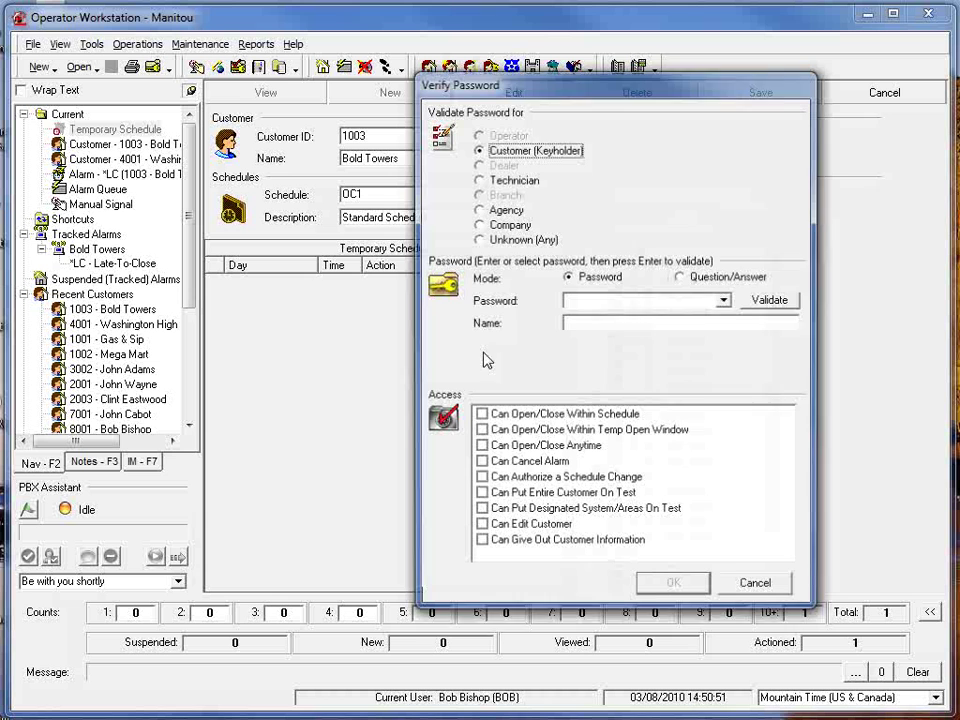
pyautogui.click(724, 300)
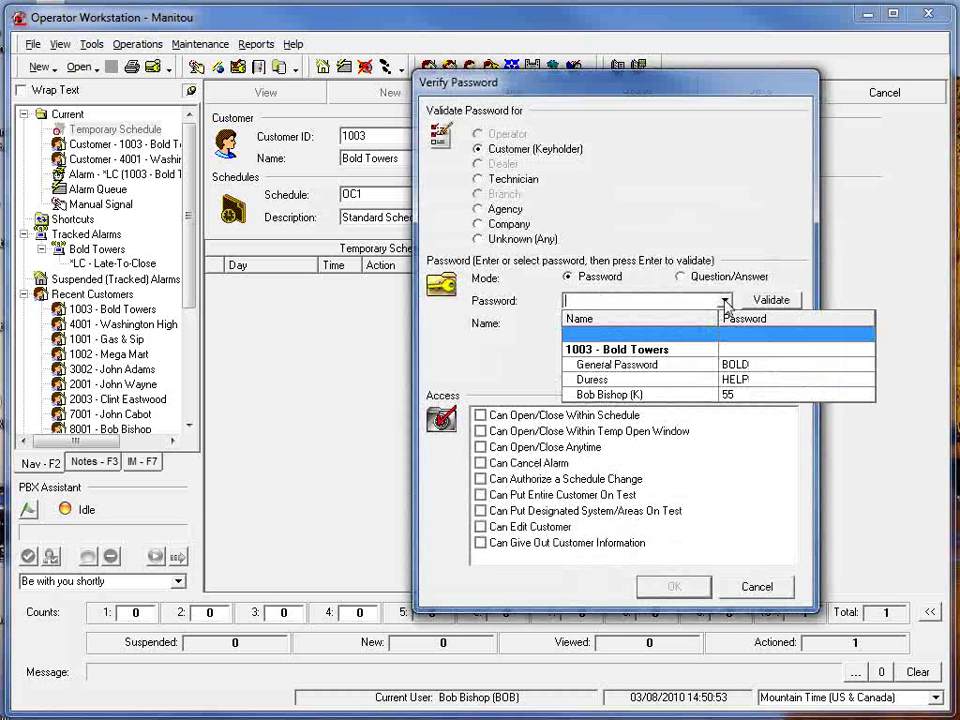
pyautogui.click(681, 364)
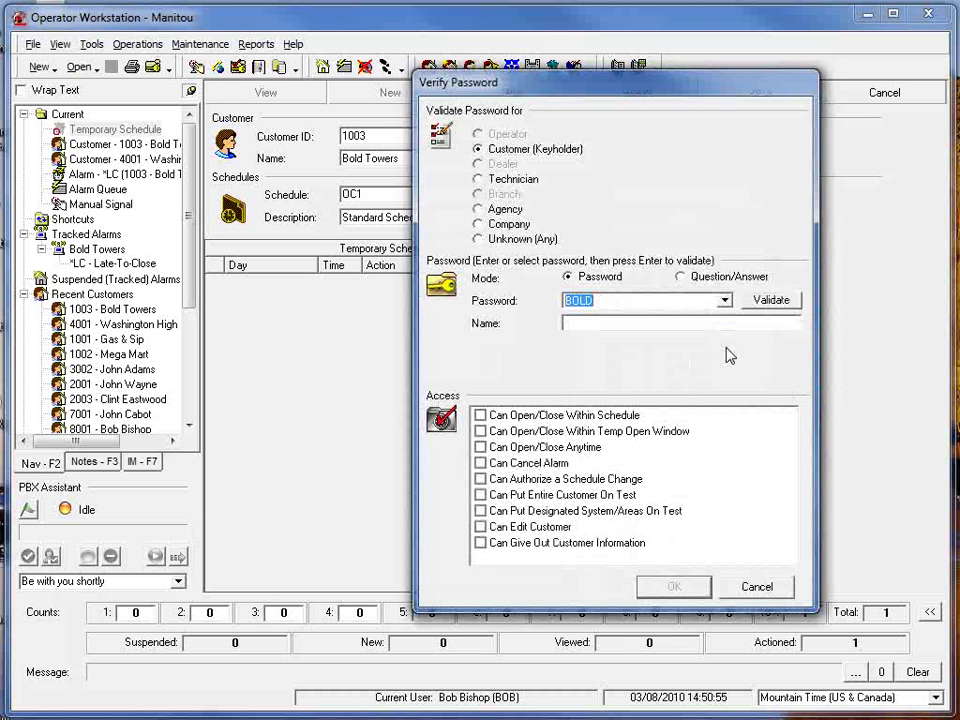
pyautogui.click(771, 300)
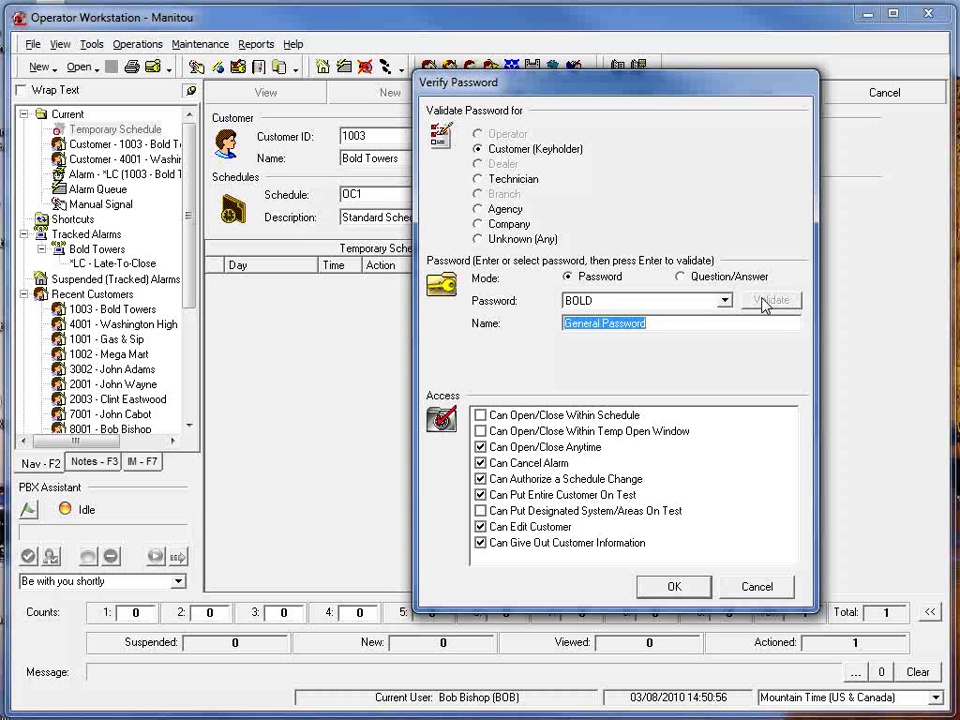
pyautogui.click(690, 587)
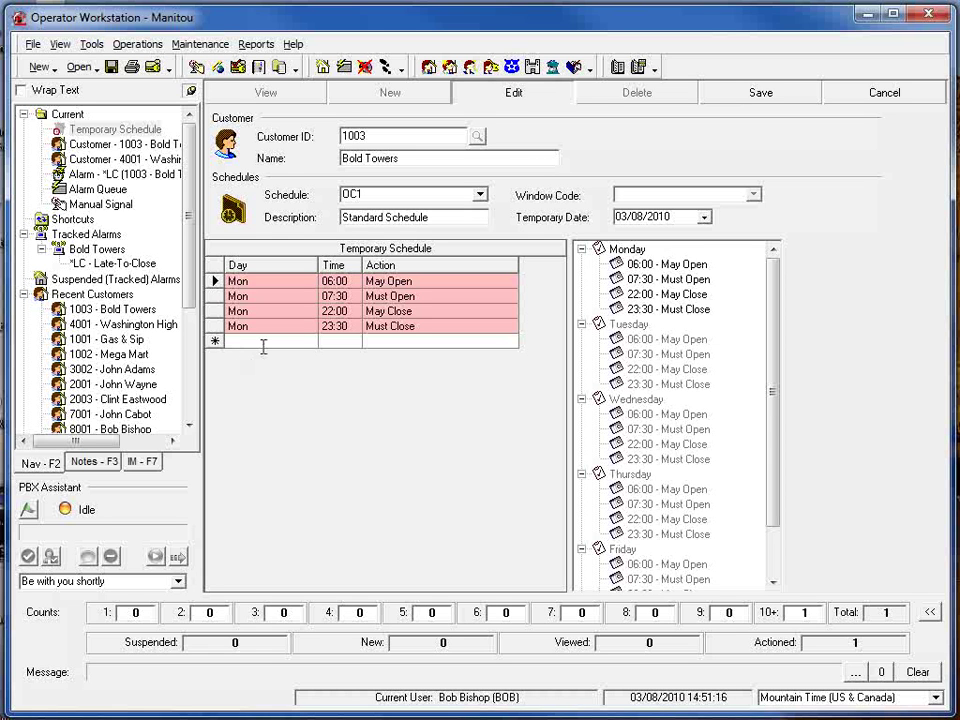
pyautogui.click(886, 96)
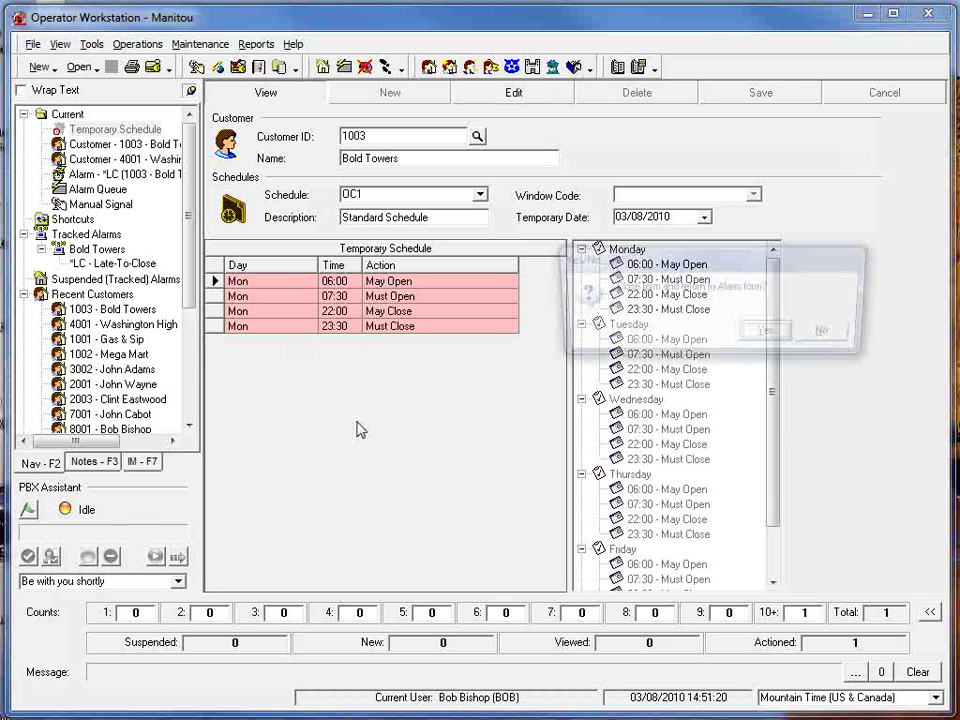
pyautogui.click(765, 333)
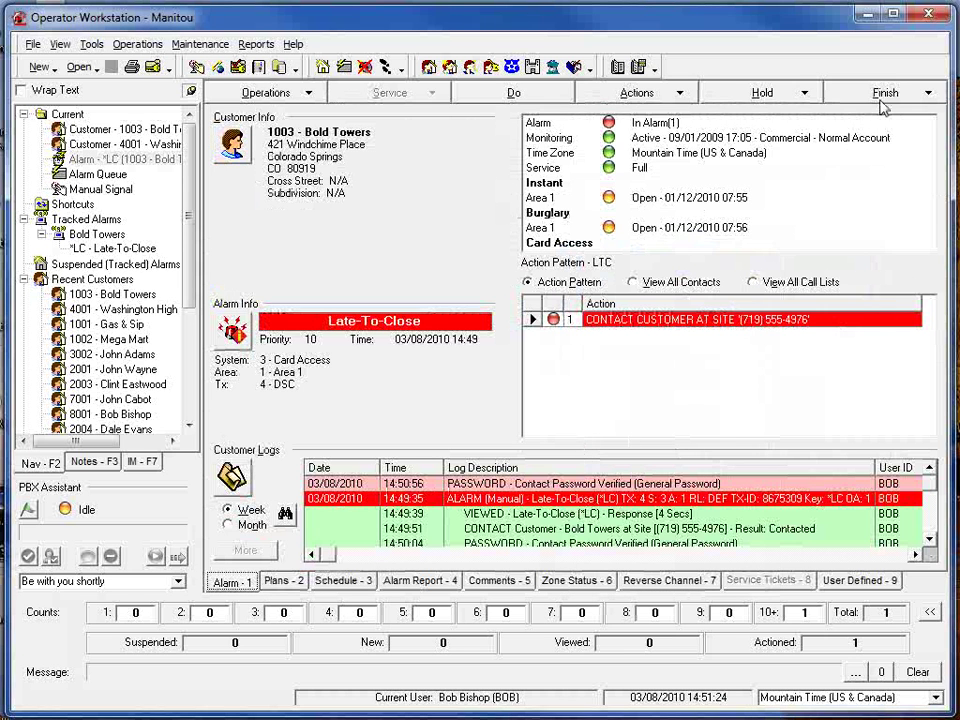
# Step: Start closing the Bold Towers alarm and extend the close schedule by 60 minutes
pyautogui.click(917, 92)
pyautogui.click(878, 120)
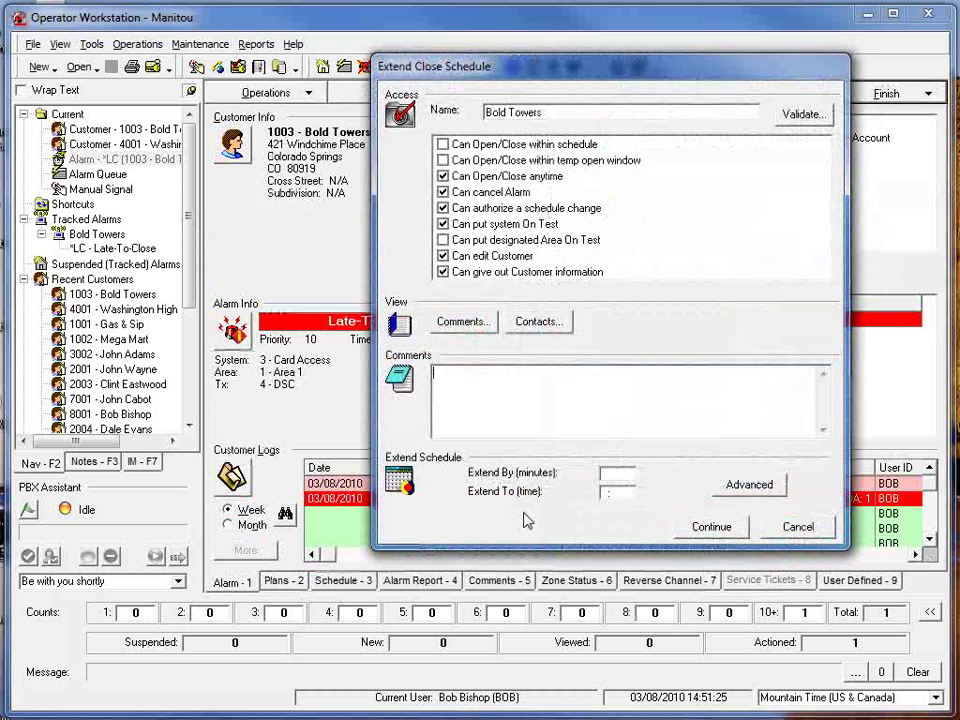
pyautogui.click(614, 475)
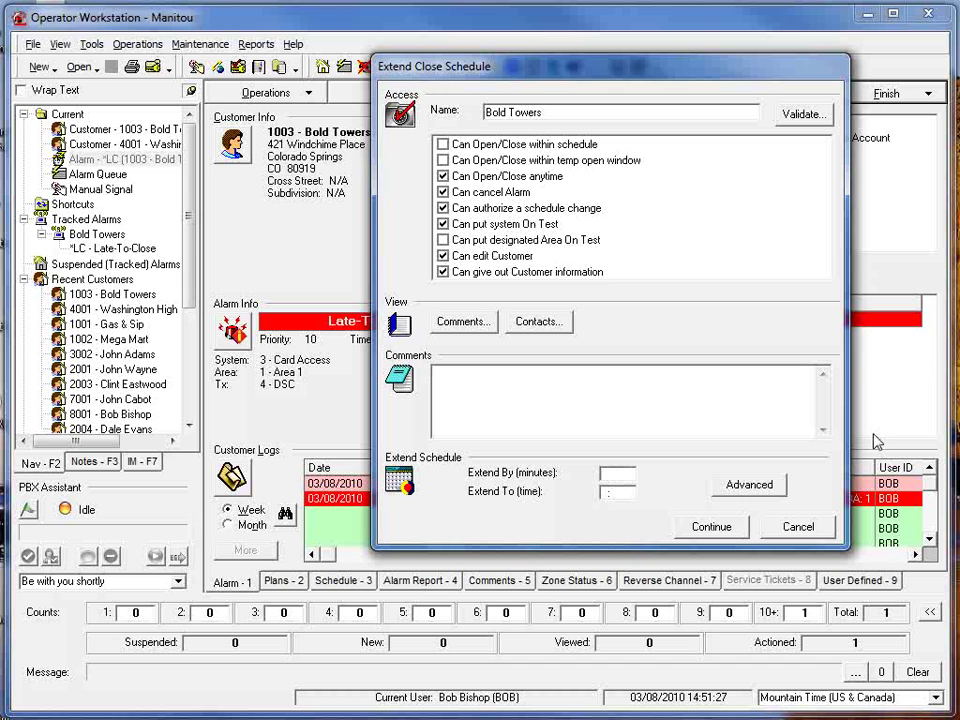
pyautogui.write('60')
pyautogui.click(711, 527)
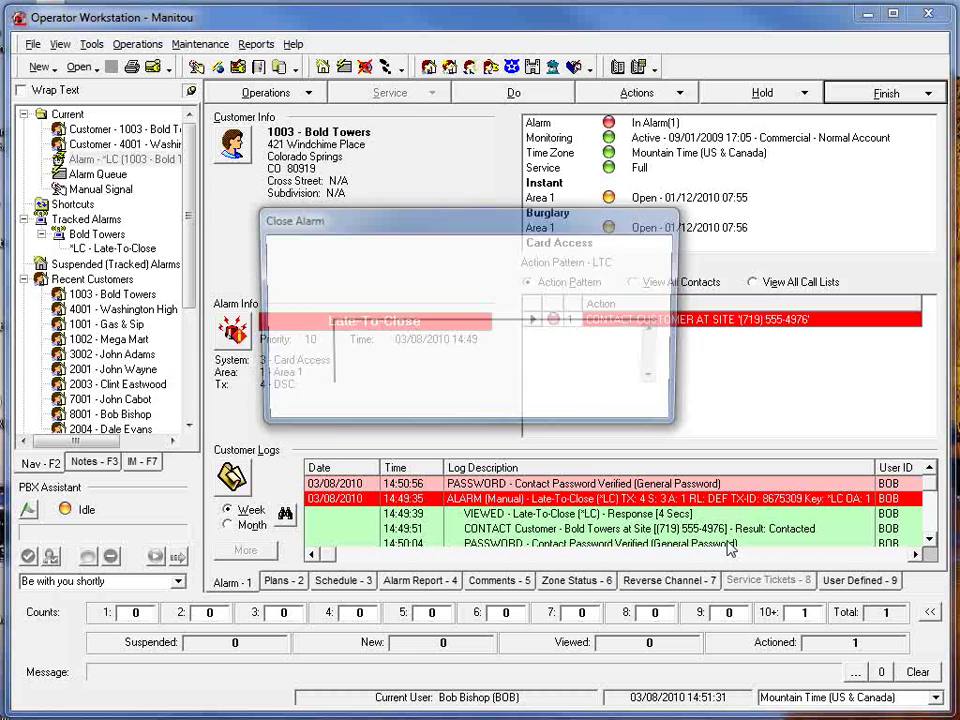
# Step: Close the Bold Towers Late-To-Close alarm with resolution code AC (Actual Alarm)
pyautogui.click(361, 275)
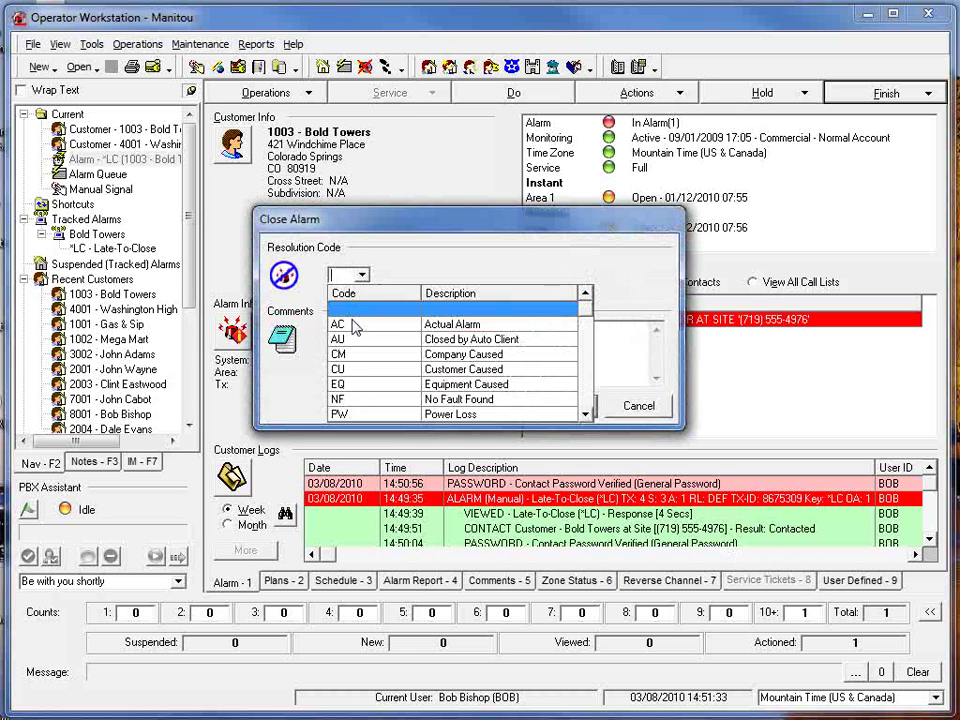
pyautogui.click(354, 327)
pyautogui.click(554, 407)
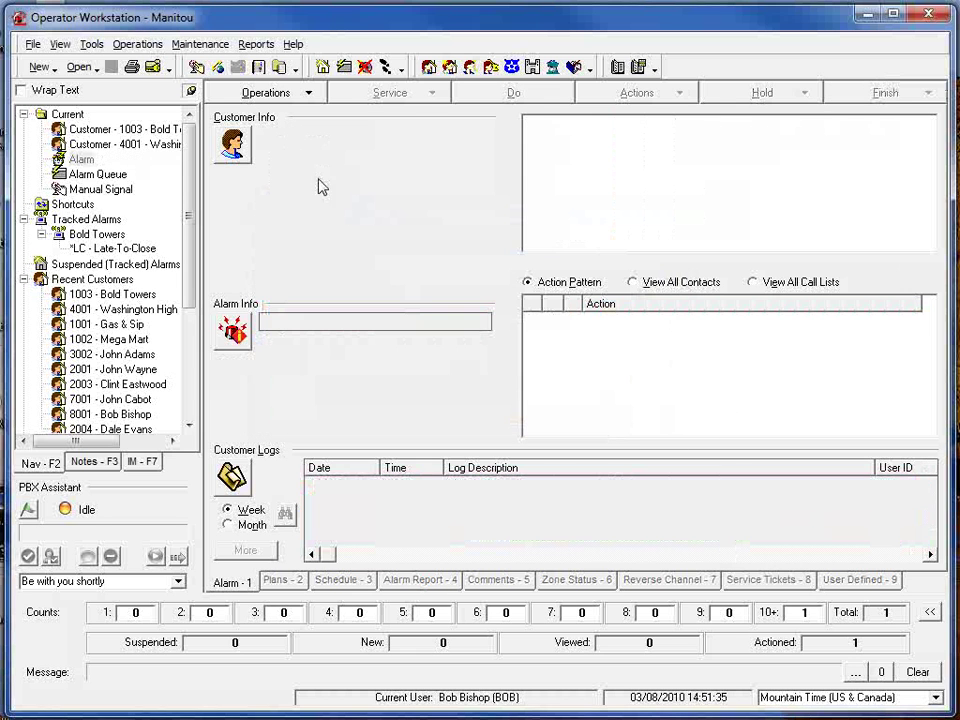